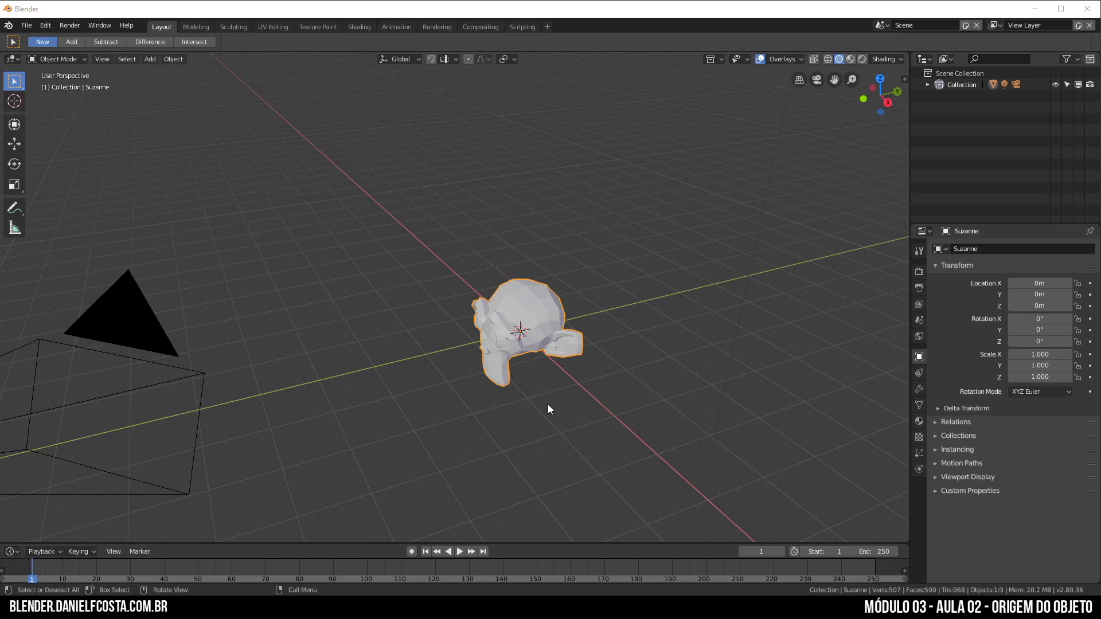
- Try rotating the monkey head and enlarging it to a scale of about 2.17, and clear its scale and rotation
scroll(544, 319, up, 3)
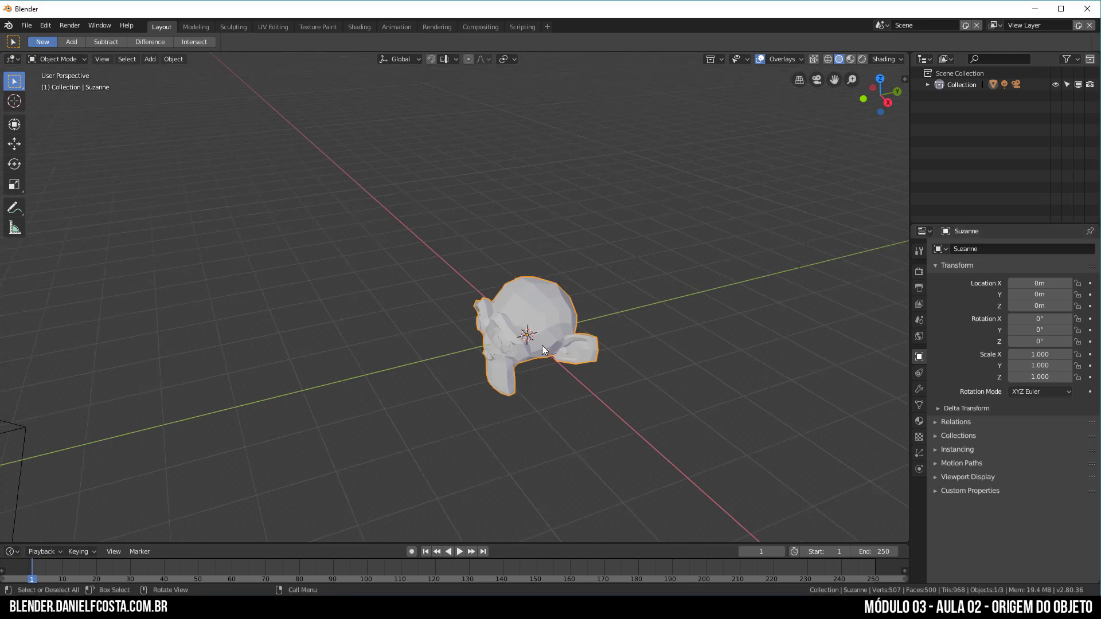
key(r)
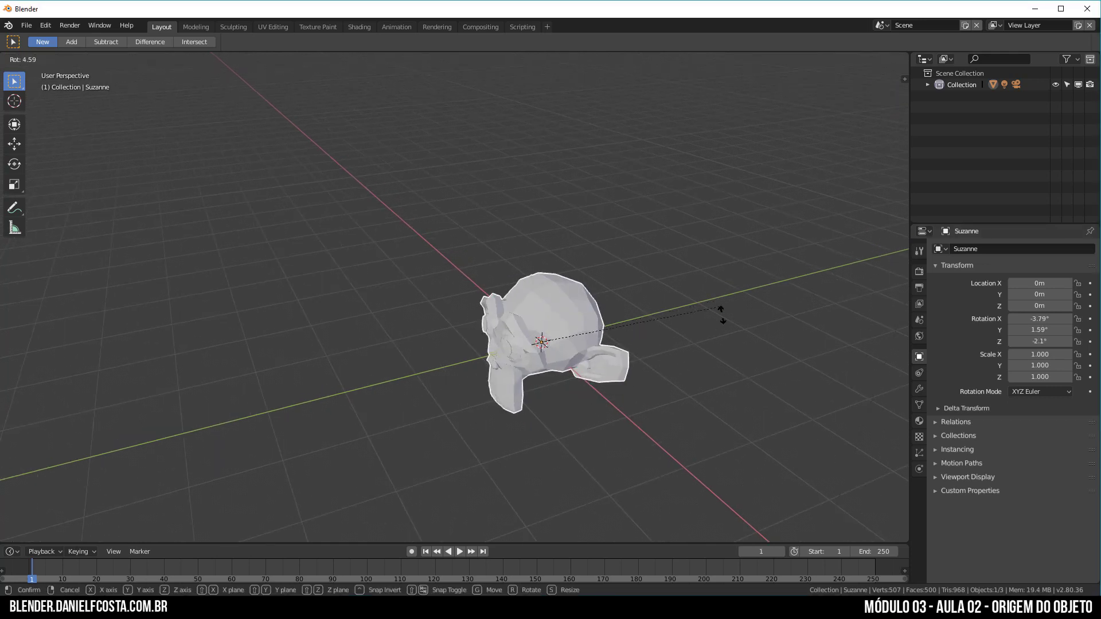
click(720, 312)
key(s)
click(692, 423)
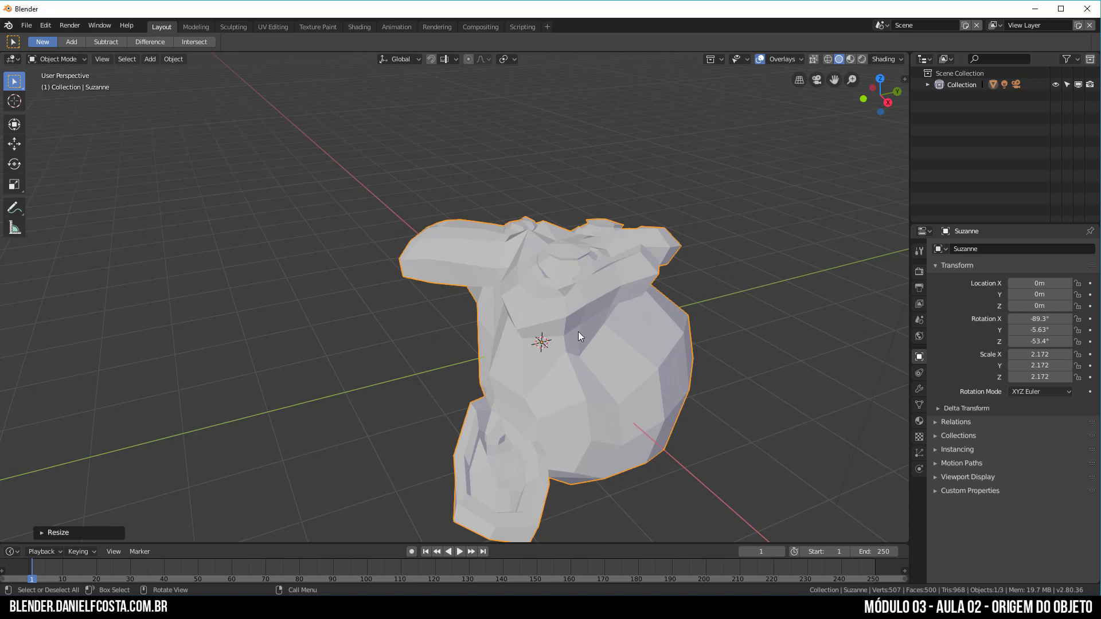
key(alt+s)
key(alt+r)
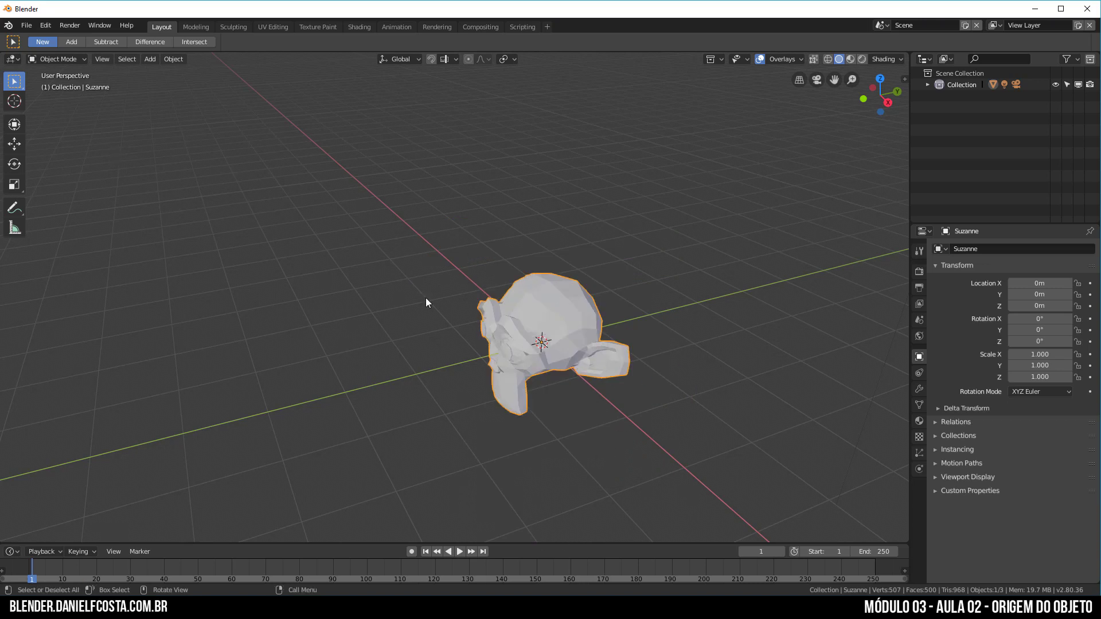
- In Edit Mode, move the whole monkey mesh away from its origin along the positive Y side, and return to Object Mode
key(Tab)
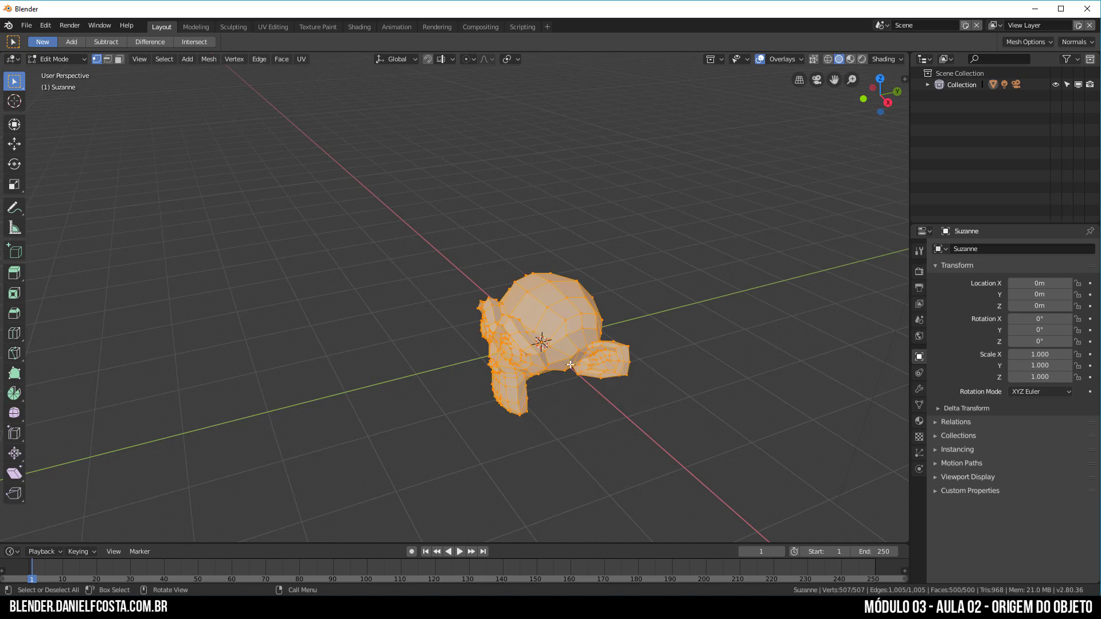
key(g)
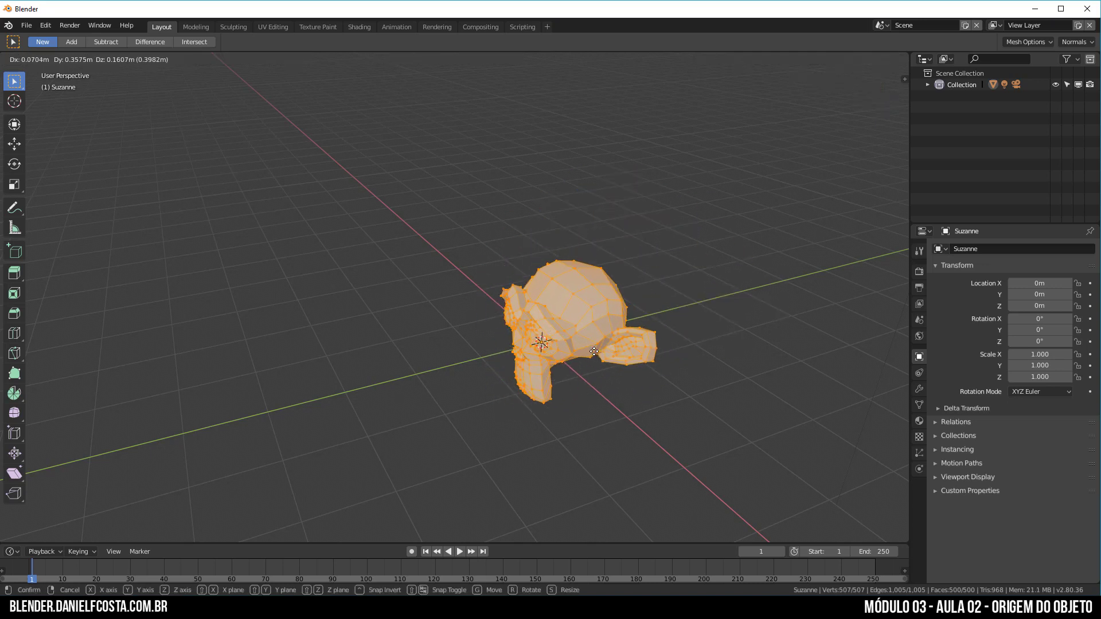
click(777, 344)
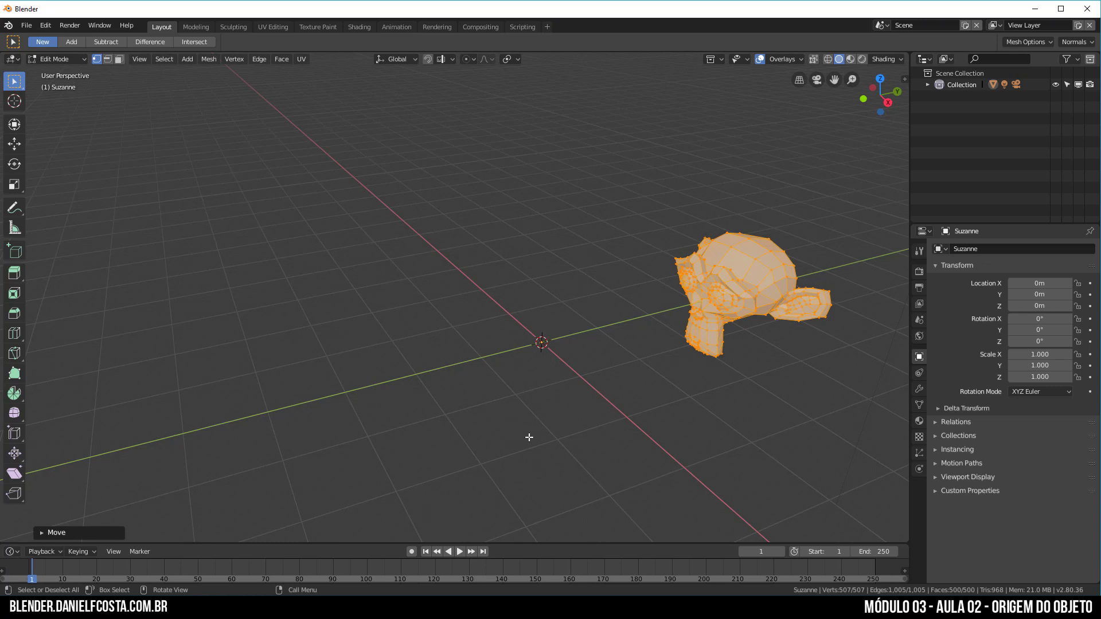
key(Tab)
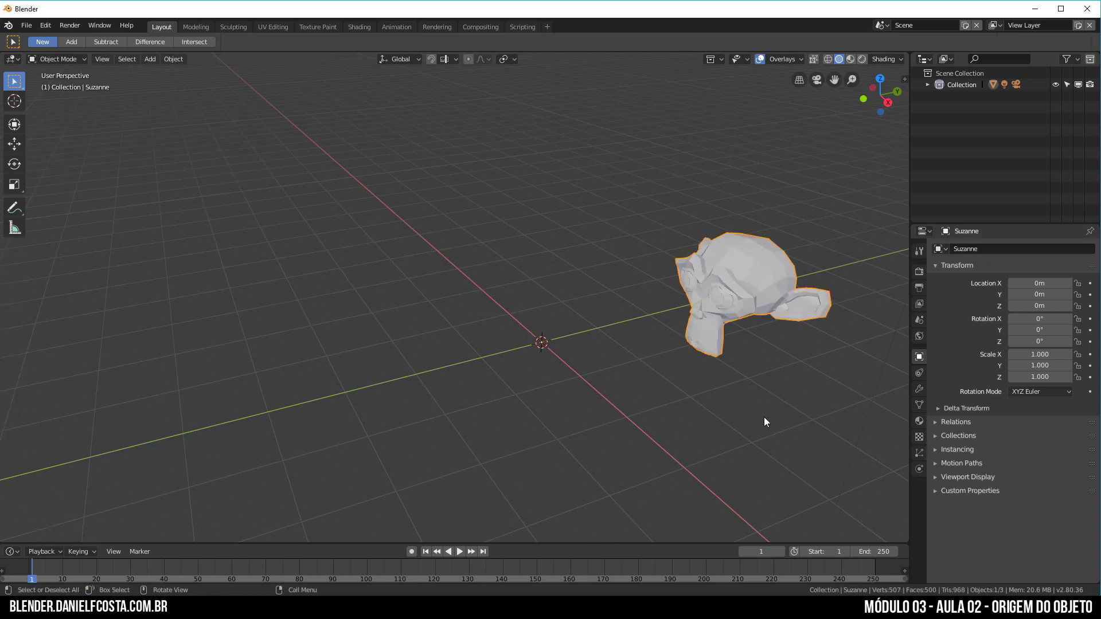
- Rotate the offset monkey around its distant origin to about -29.4° X, 8.04° Y and -17.7° Z, and try scaling it
key(r)
key(r)
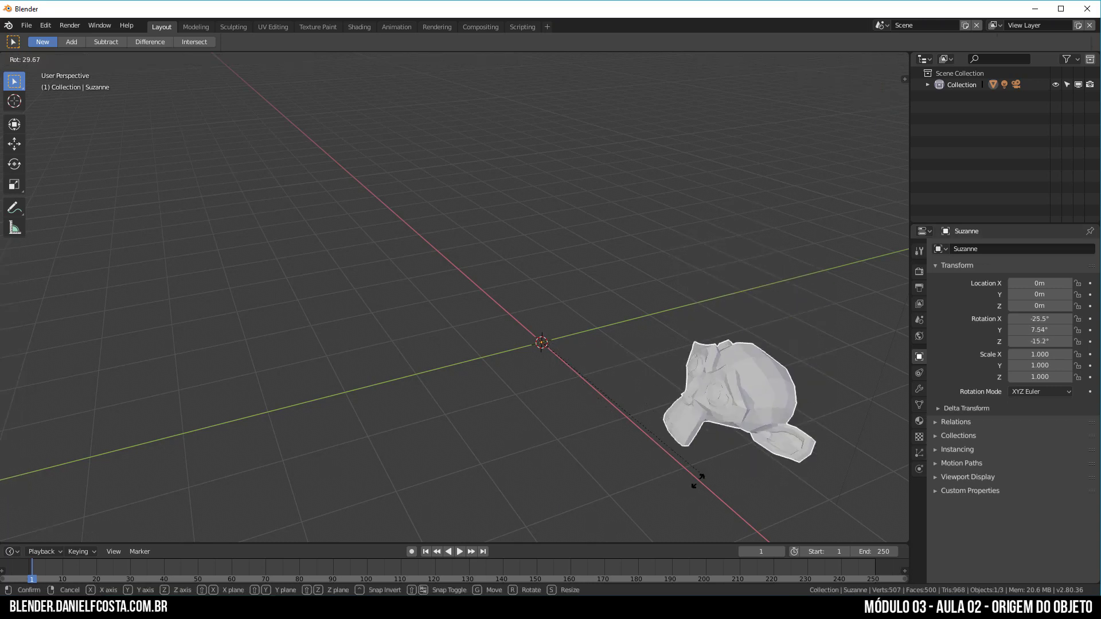
click(649, 354)
key(s)
click(639, 376)
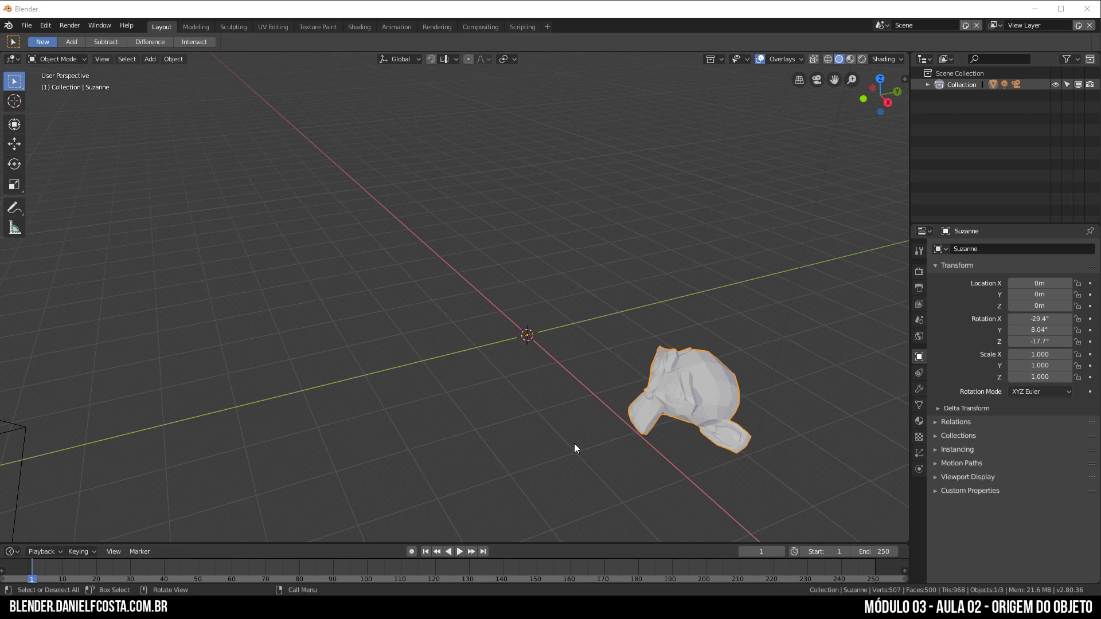
- Delete all vertices of the monkey mesh in Edit Mode and return to Object Mode
click(80, 58)
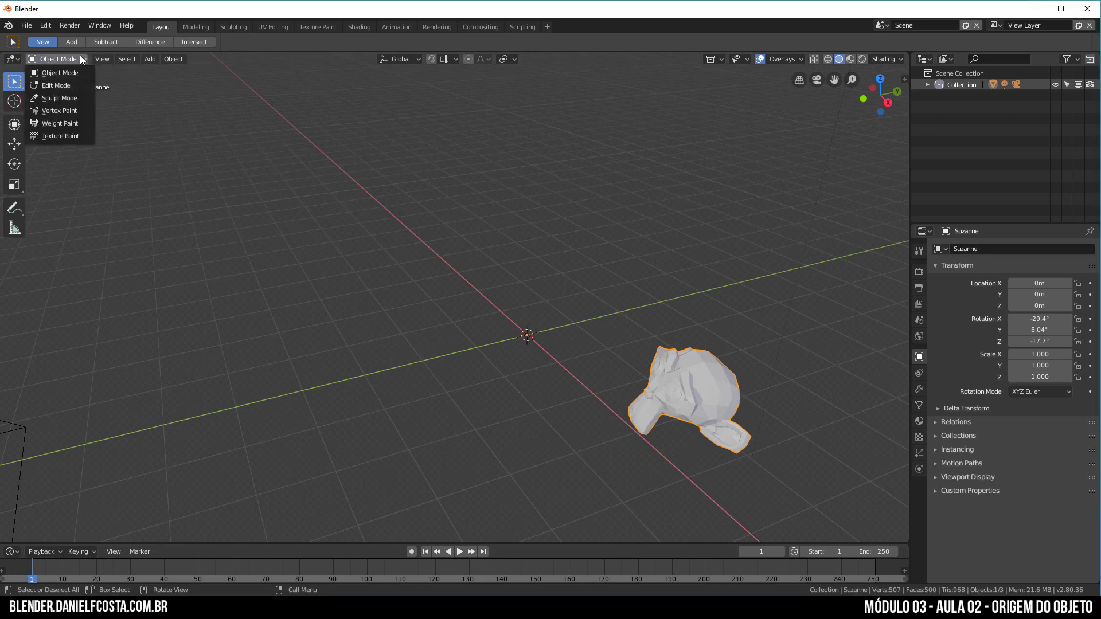
click(77, 86)
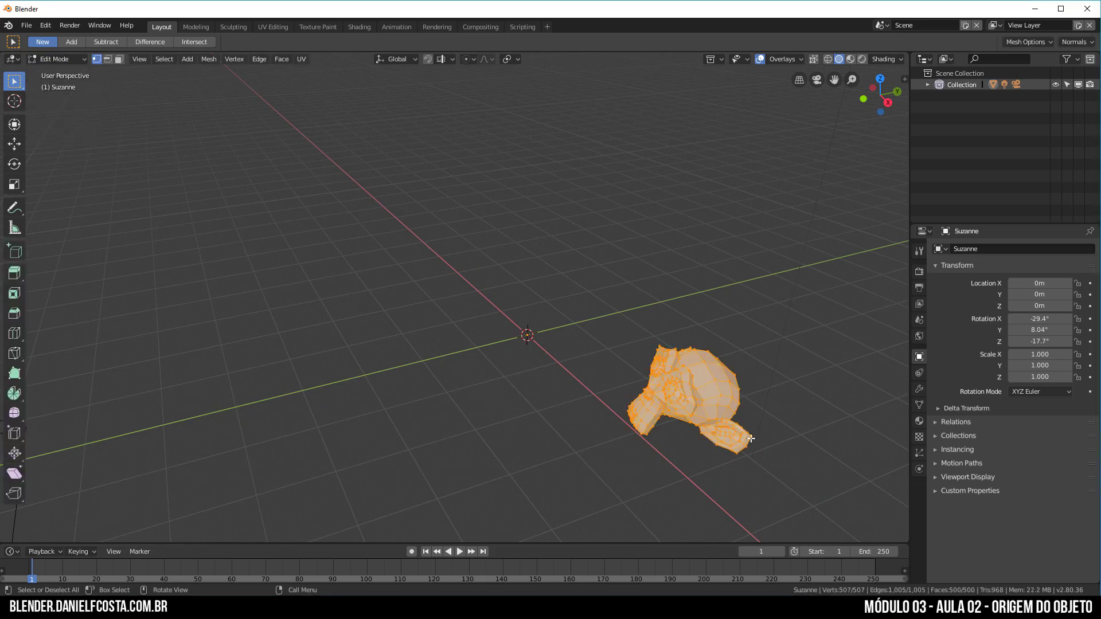
key(x)
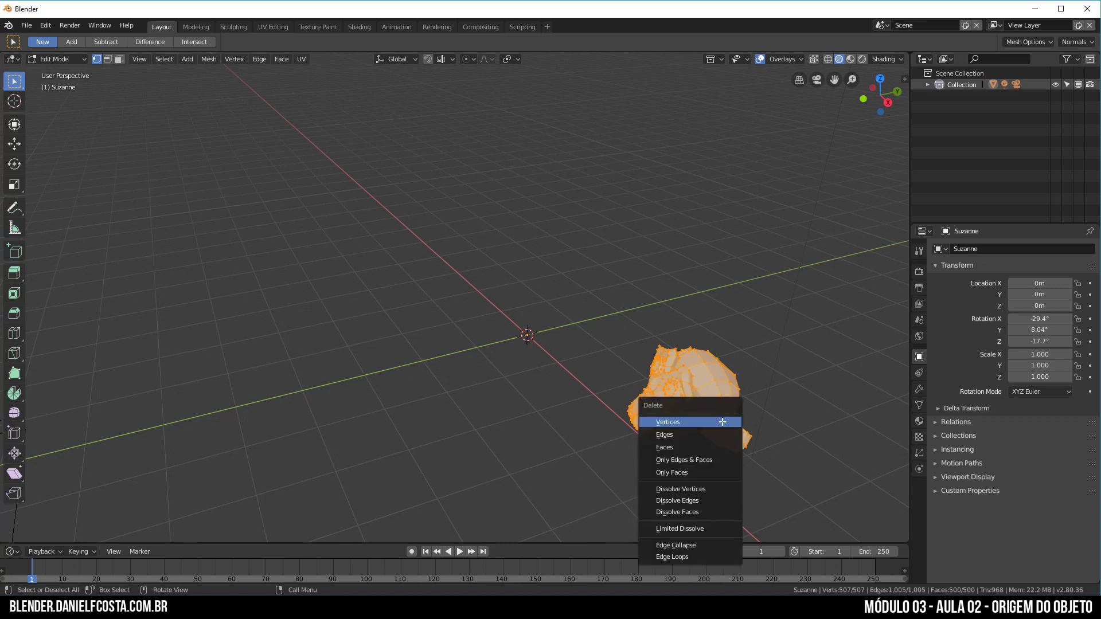
click(688, 424)
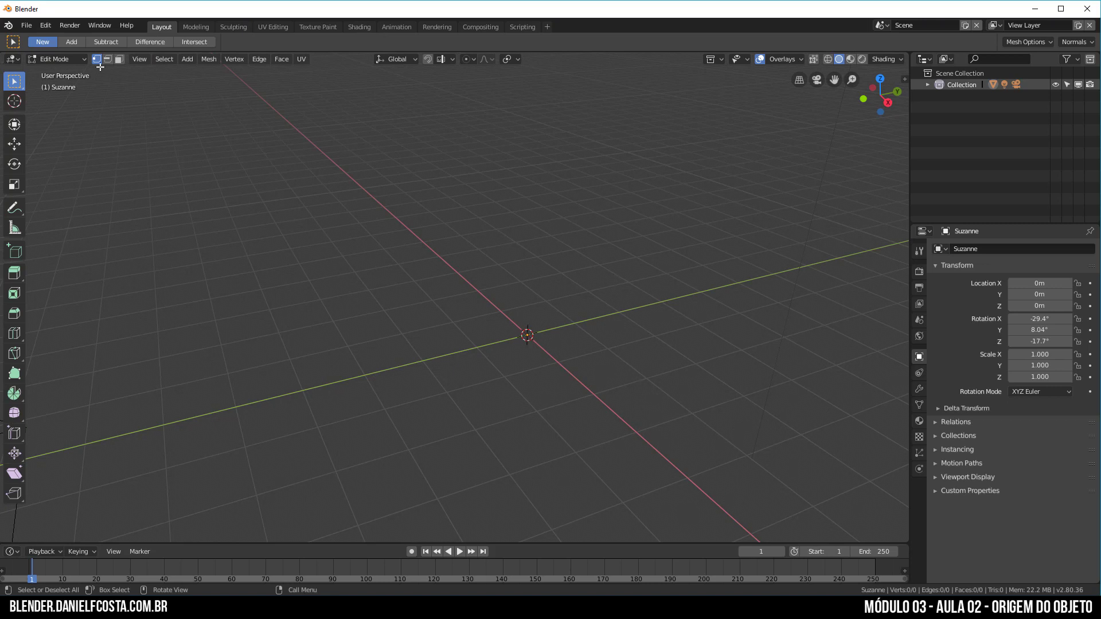
click(77, 61)
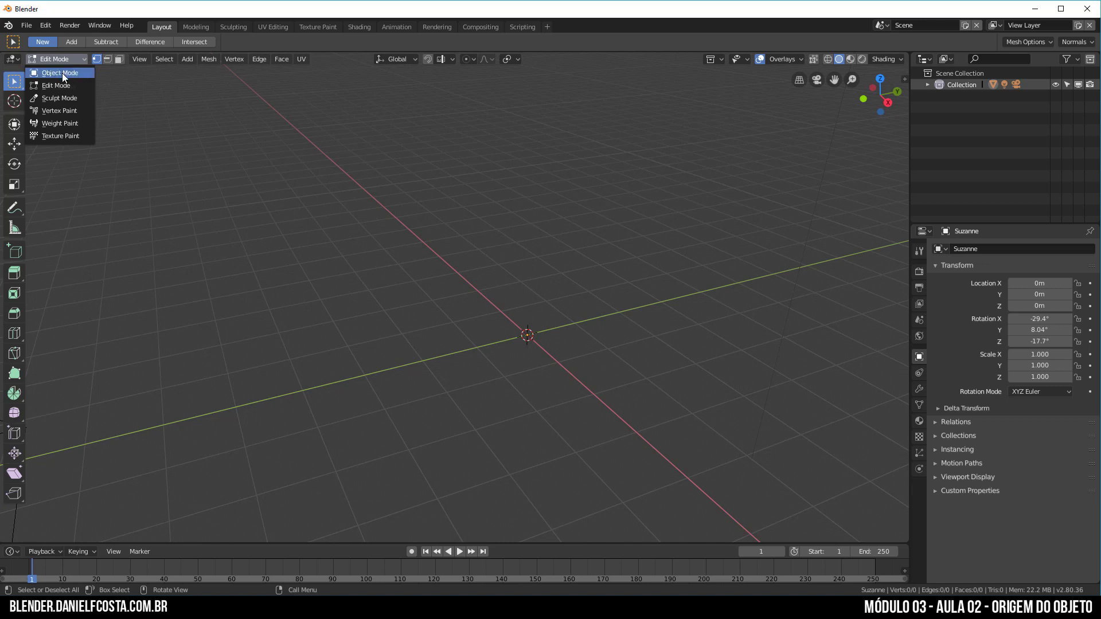
click(60, 74)
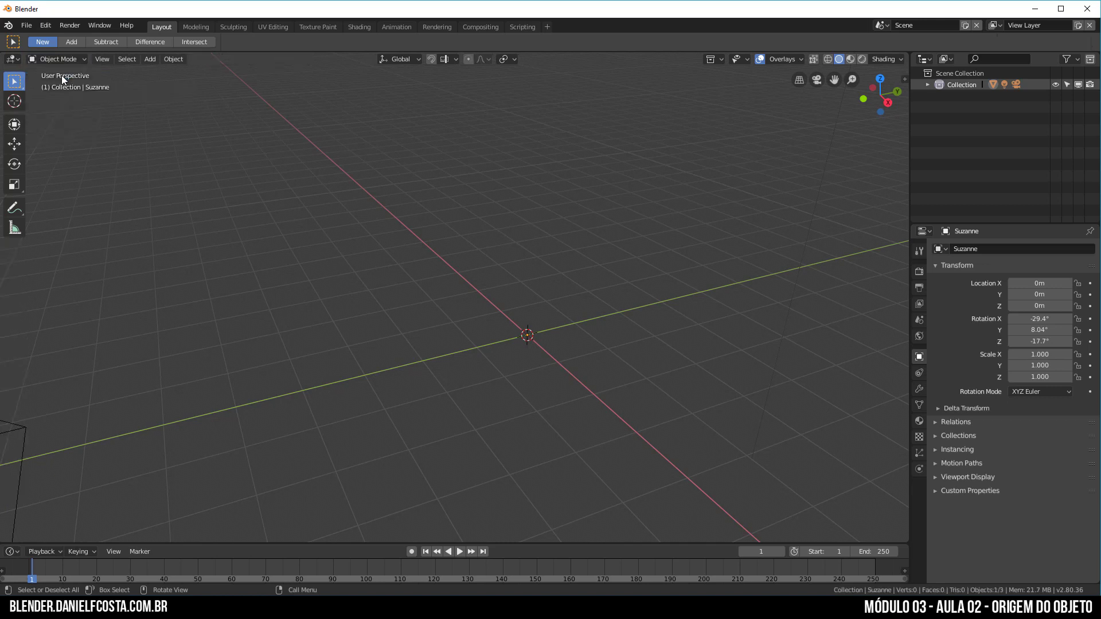
- Move the empty object's origin to about -0.11, 0.63, 0.71 m, rotate it about -121°, -26.9°, -63.2°, and scale it to about -1.887
key(g)
click(624, 244)
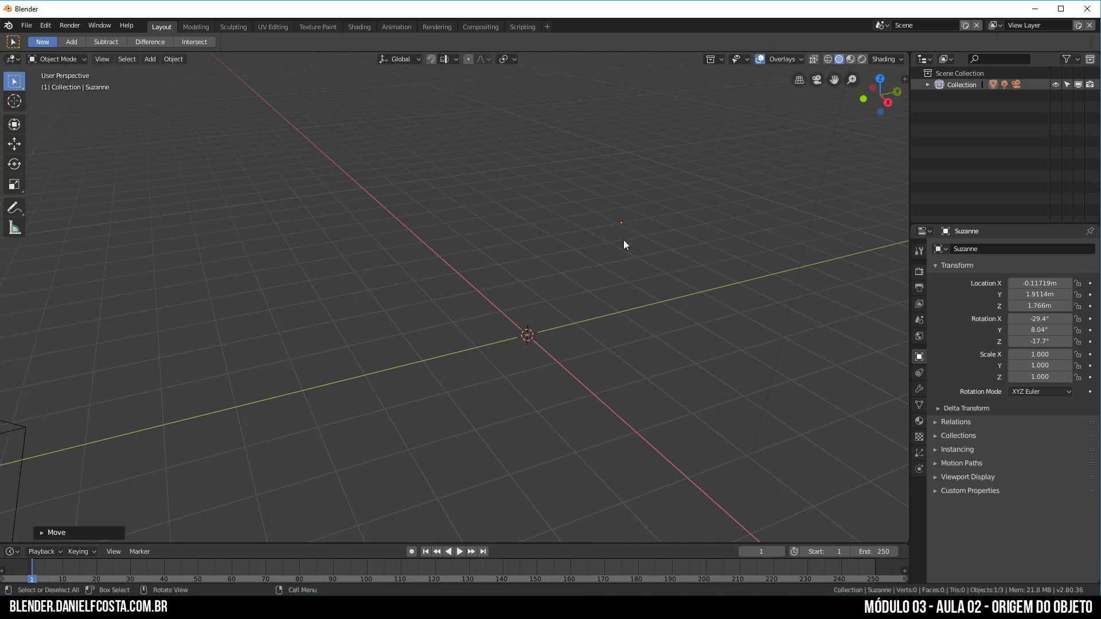
key(g)
click(464, 308)
key(g)
click(582, 313)
key(r)
click(562, 455)
key(s)
click(721, 59)
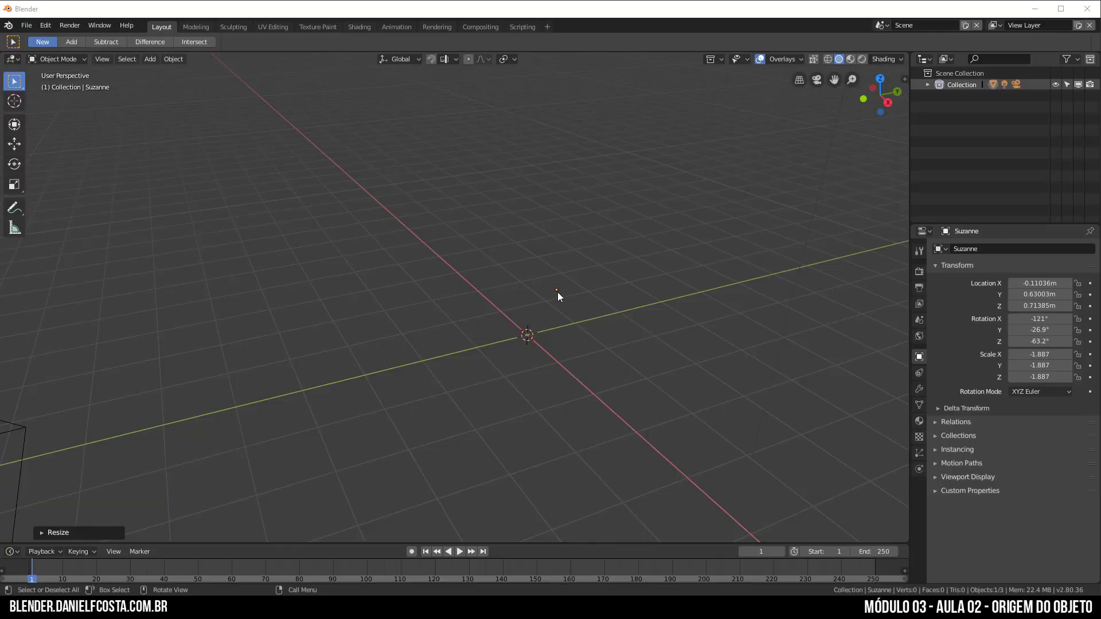
- Delete the empty object and add a new Monkey mesh at the world origin
click(557, 292)
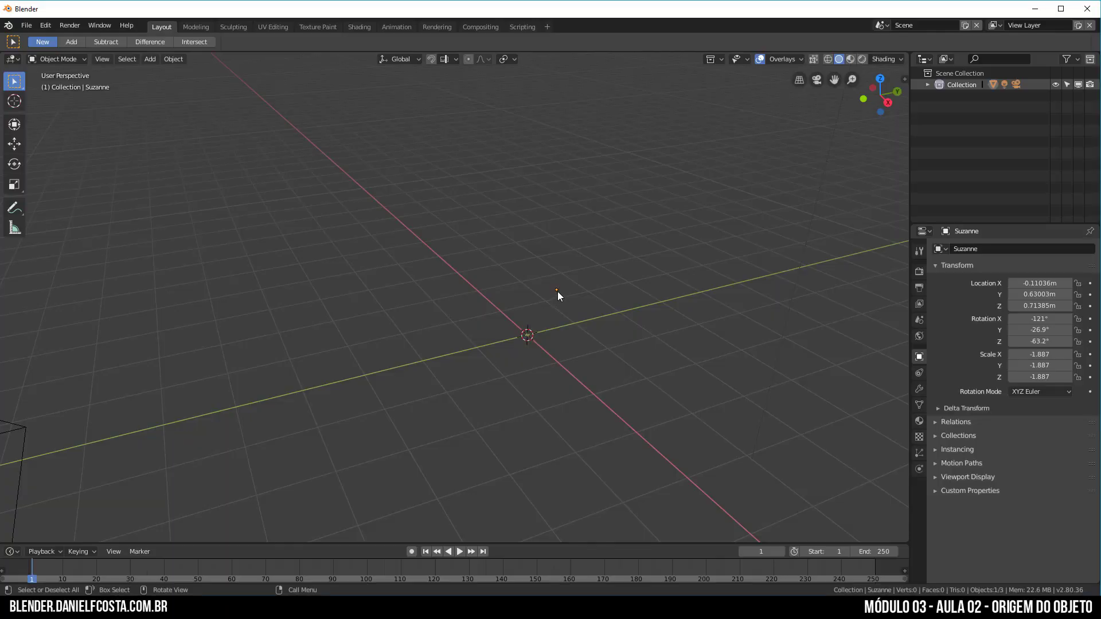
key(Delete)
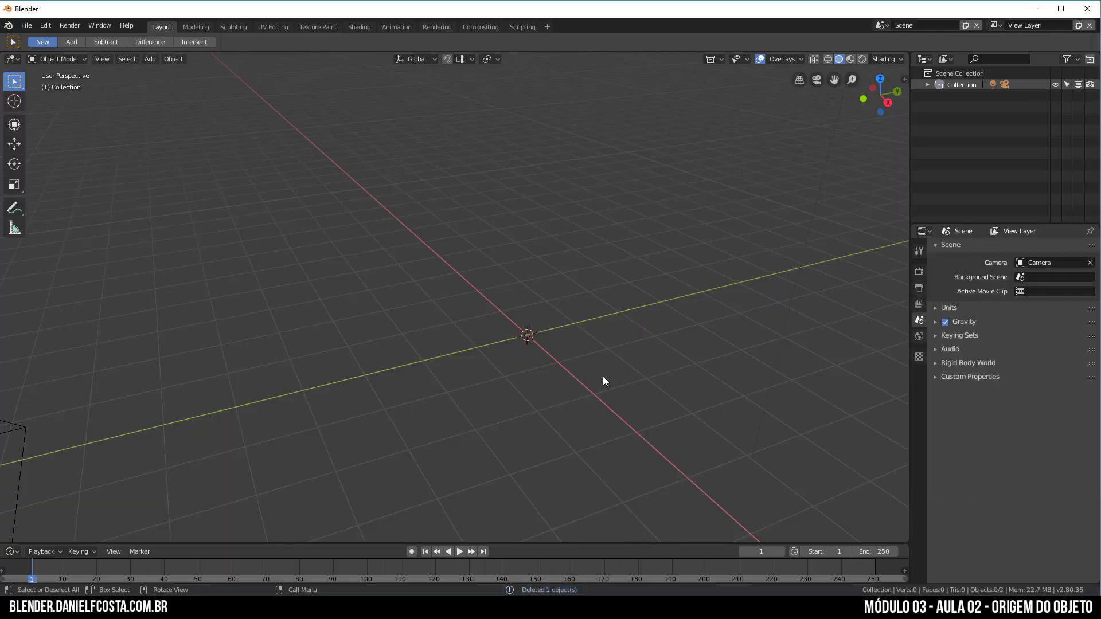
key(shift+a)
mouse_move(560, 351)
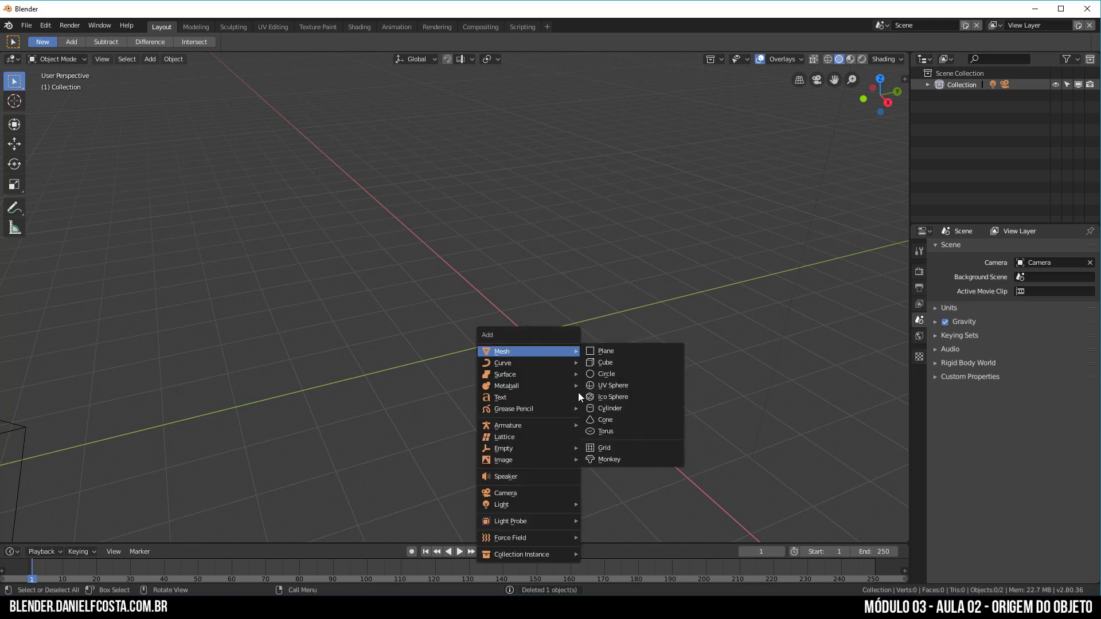
click(619, 459)
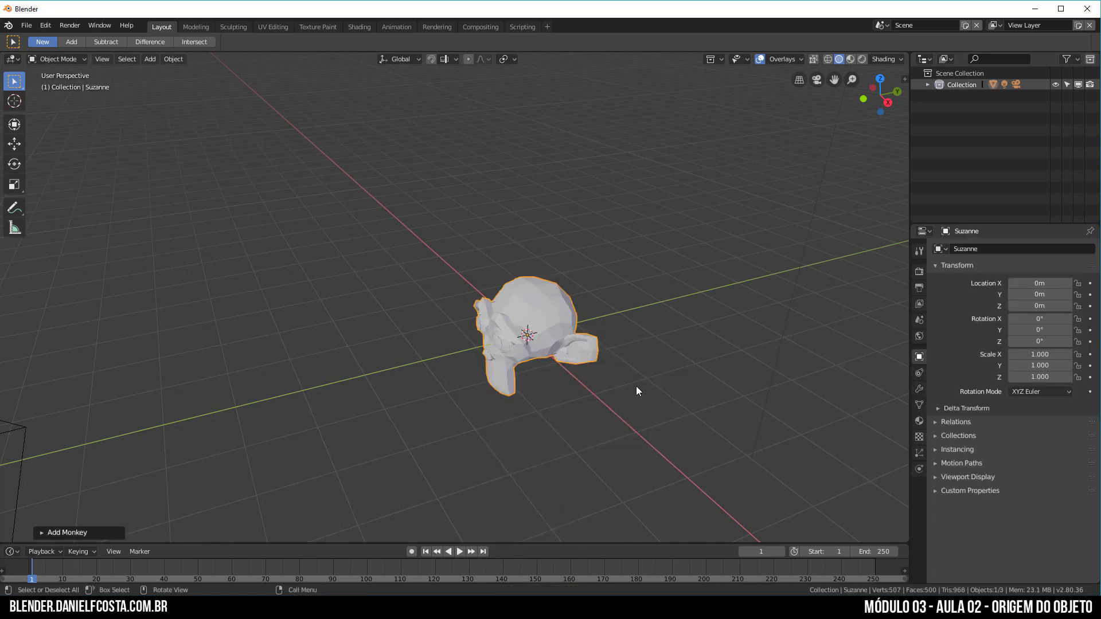
- Rename the new monkey object to Macaco in its object properties
click(918, 336)
click(921, 354)
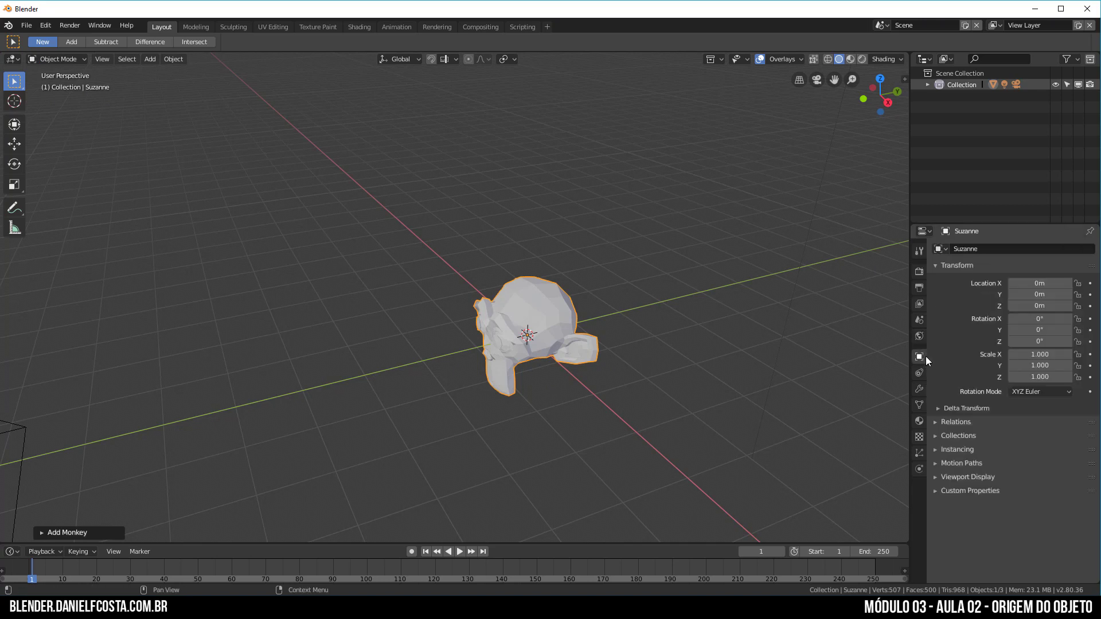
click(993, 247)
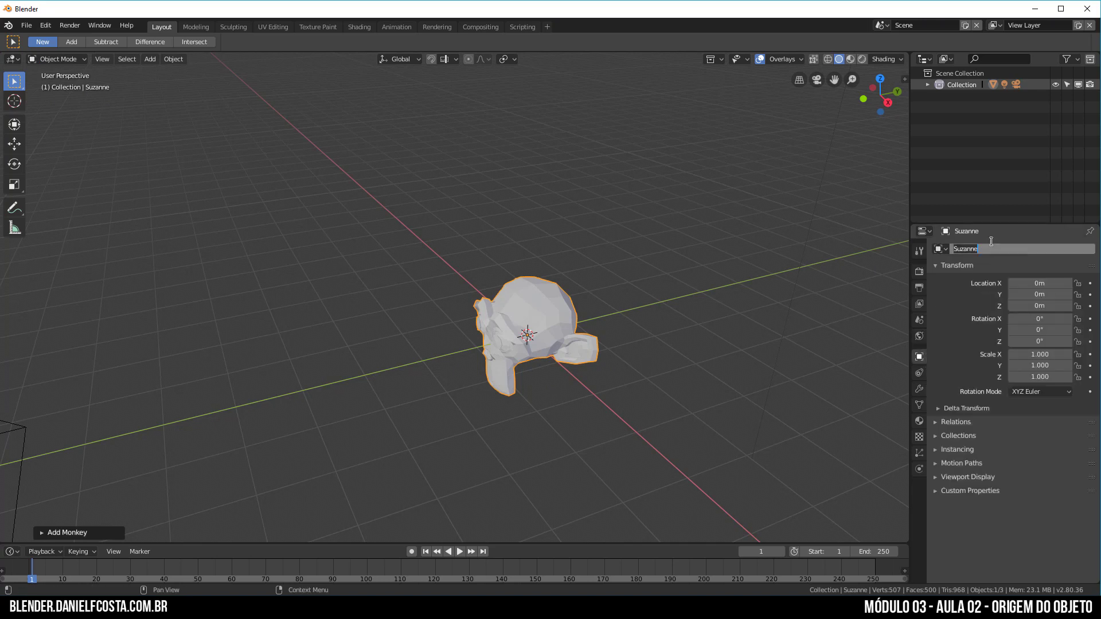
text(Macaco)
key(Return)
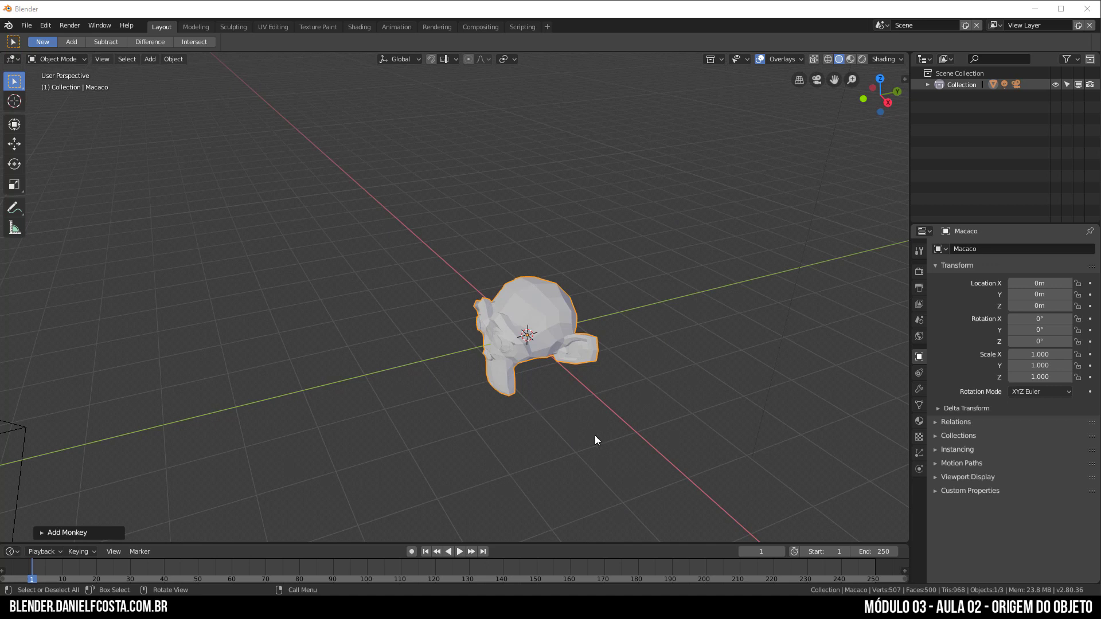
- In Edit Mode, move the whole Macaco mesh about 3.69 m along global Y away from its origin, and return to Object Mode
middle_drag(596, 440, 565, 287)
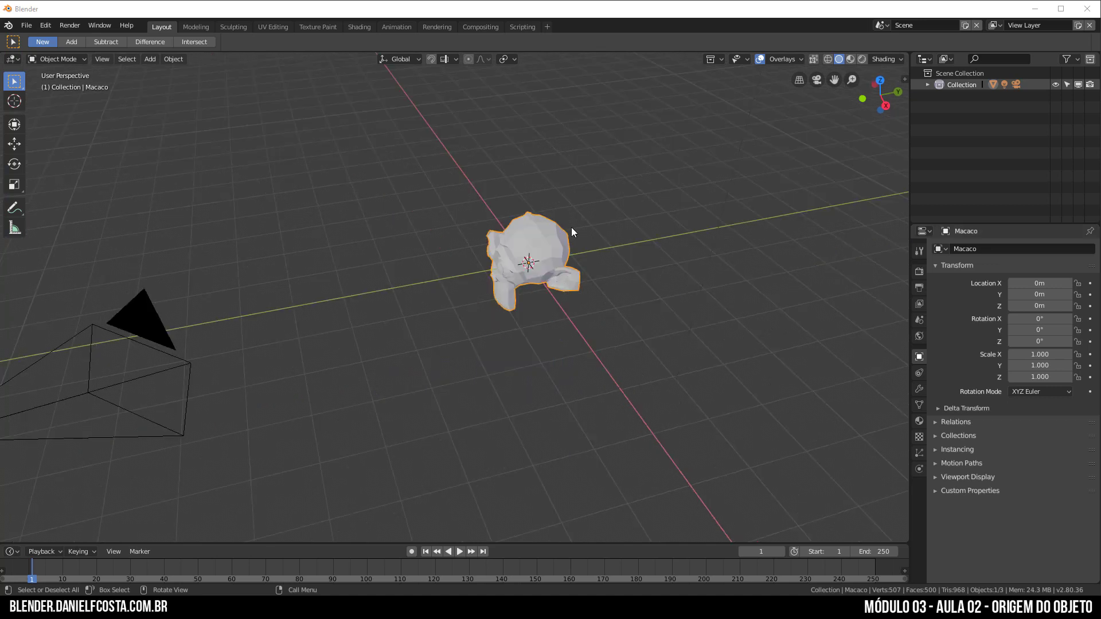
scroll(602, 275, up, 4)
scroll(601, 260, down, 1)
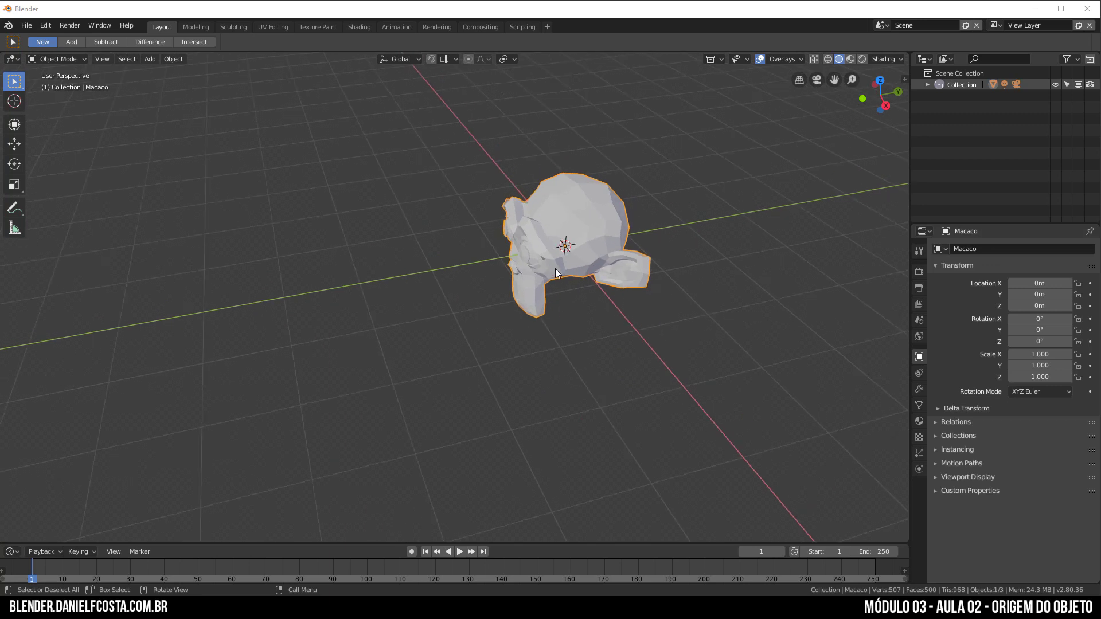
scroll(574, 324, down, 1)
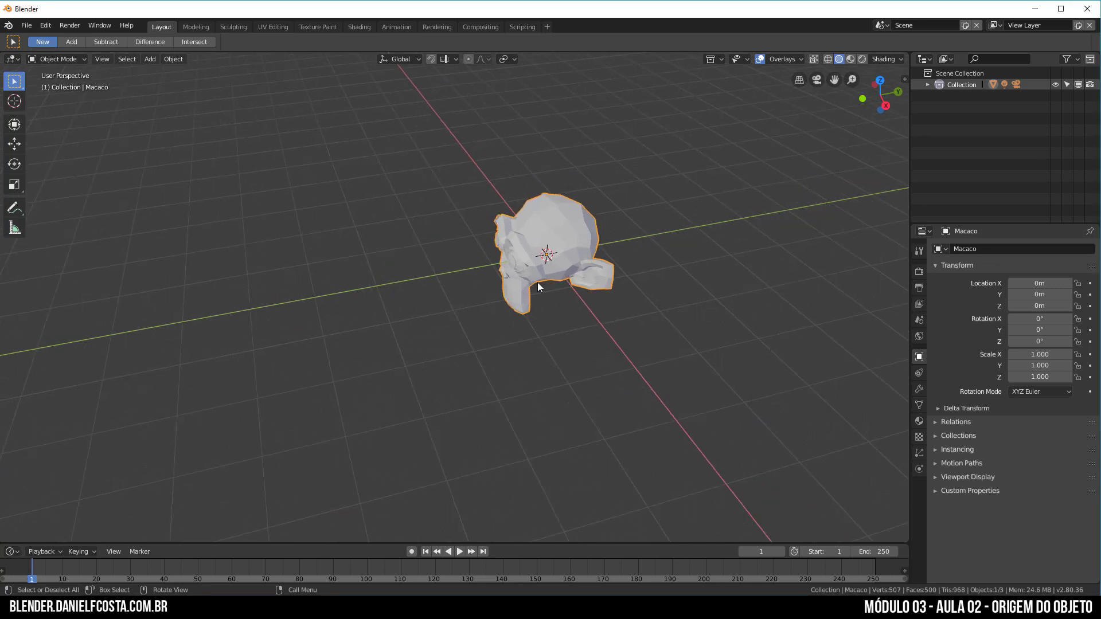
key(Tab)
key(g)
key(y)
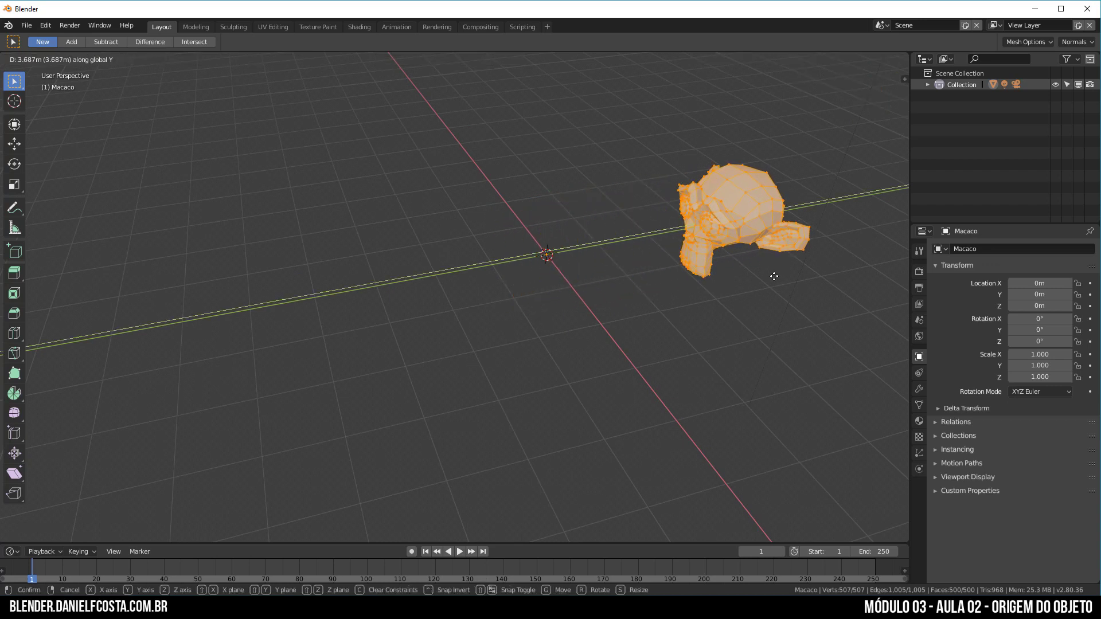
click(774, 275)
key(Tab)
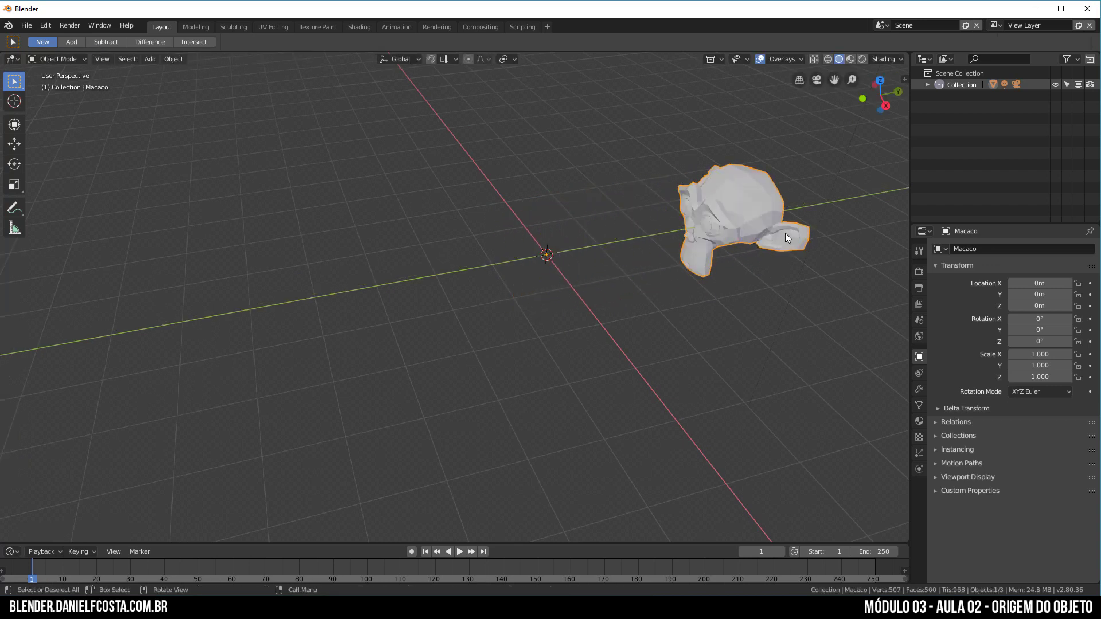
key(Tab)
key(g)
key(y)
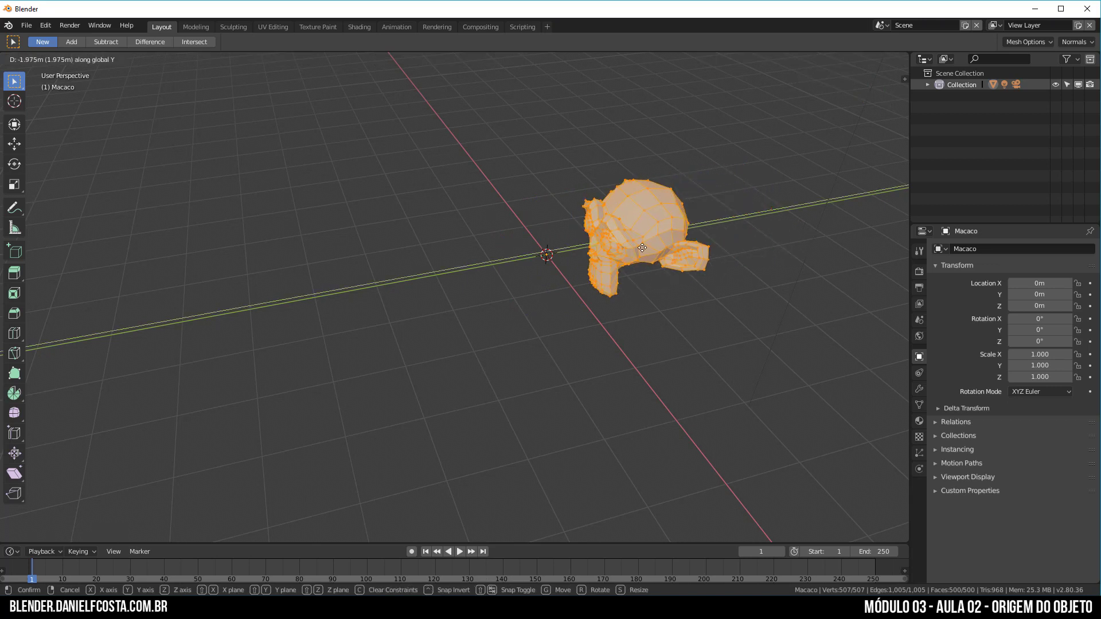
right_click(657, 267)
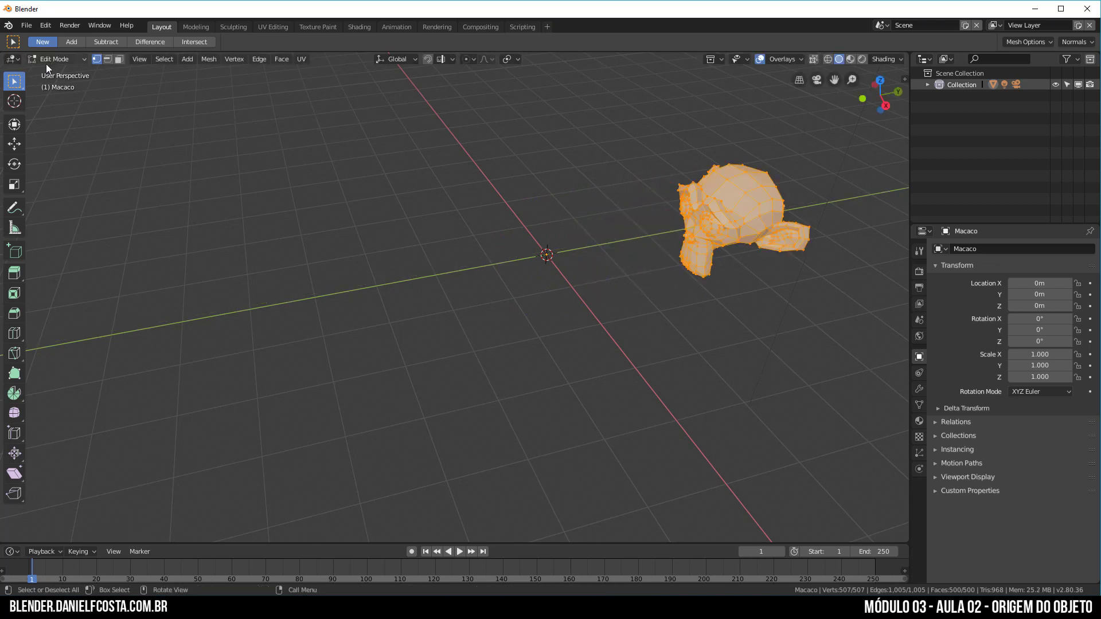
key(Tab)
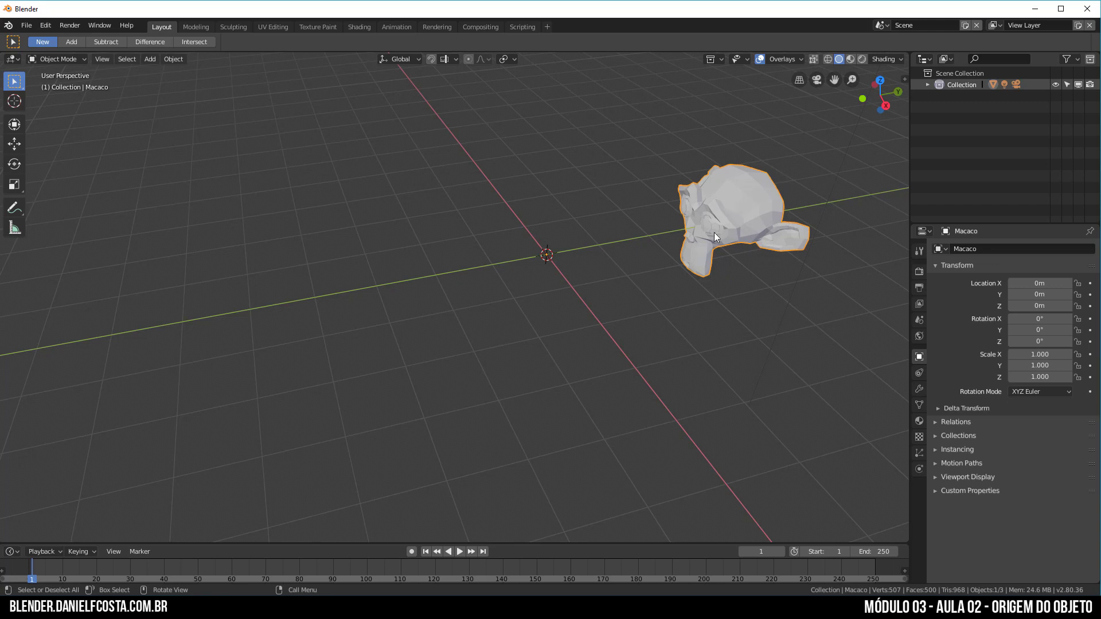
- Try moving Macaco's mesh back to its origin with Geometry to Origin, and undo it
right_click(738, 215)
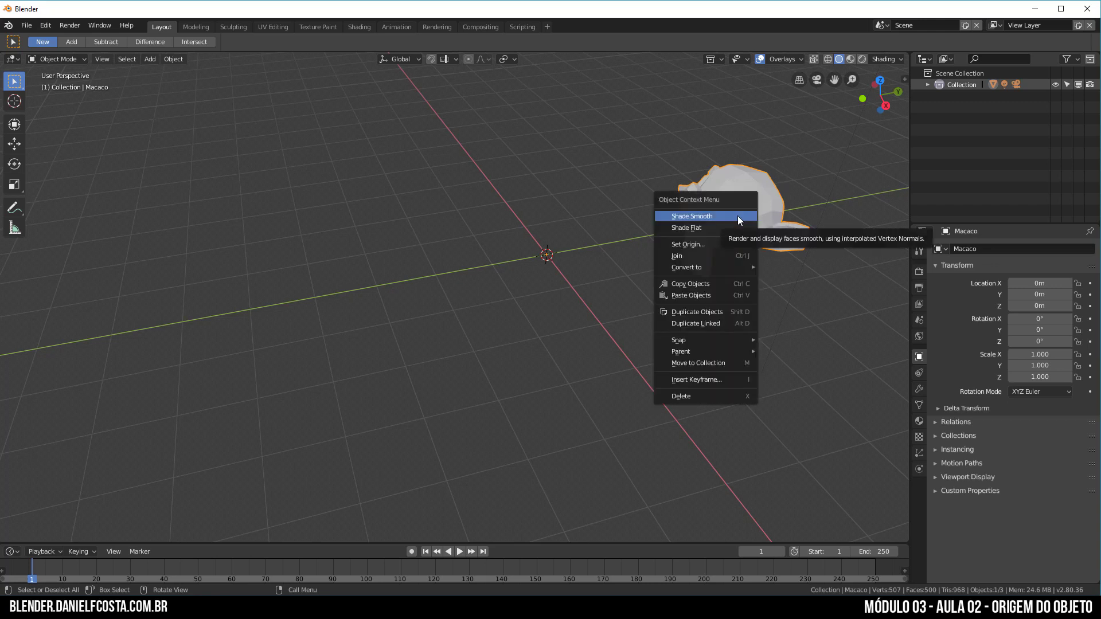
mouse_move(725, 246)
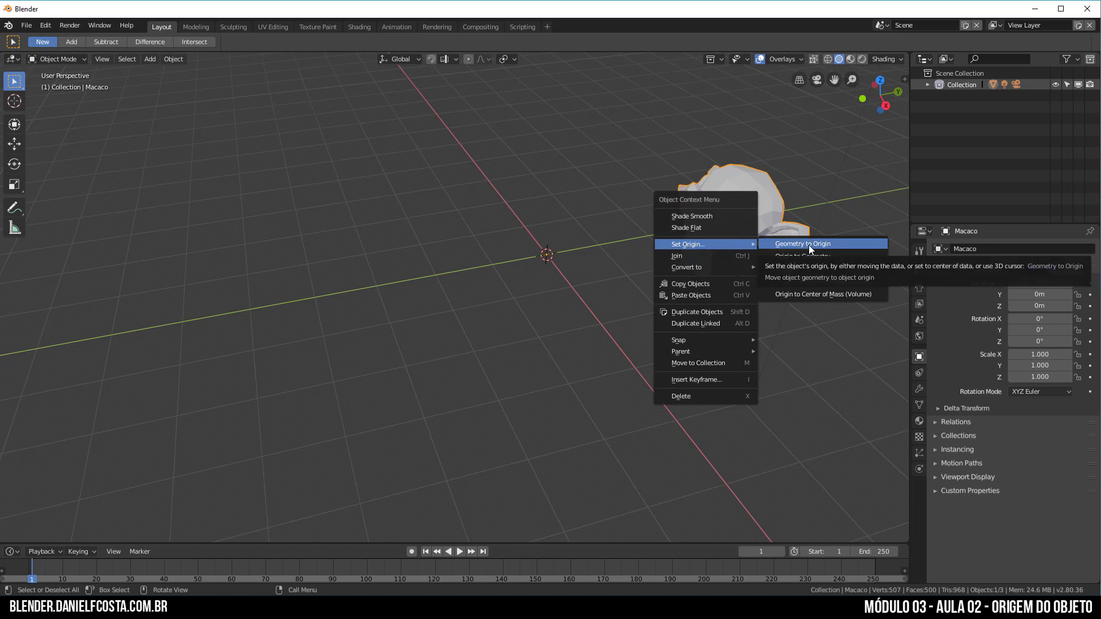
click(829, 244)
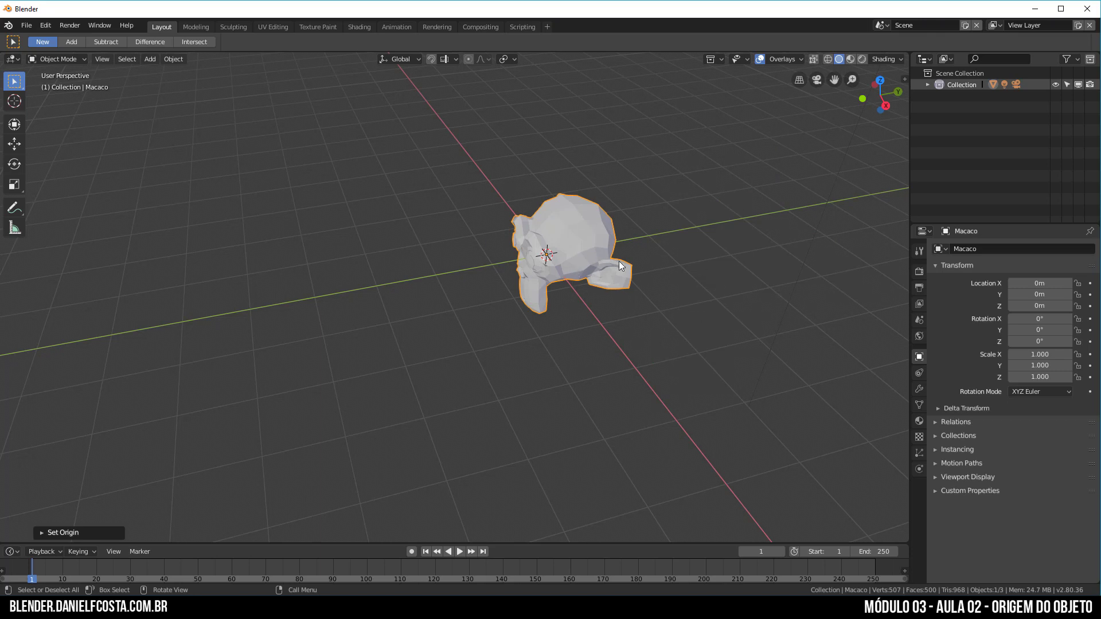
key(ctrl+z)
- Try moving Macaco's origin onto its mesh with Origin to Geometry, and undo it
right_click(749, 213)
mouse_move(749, 213)
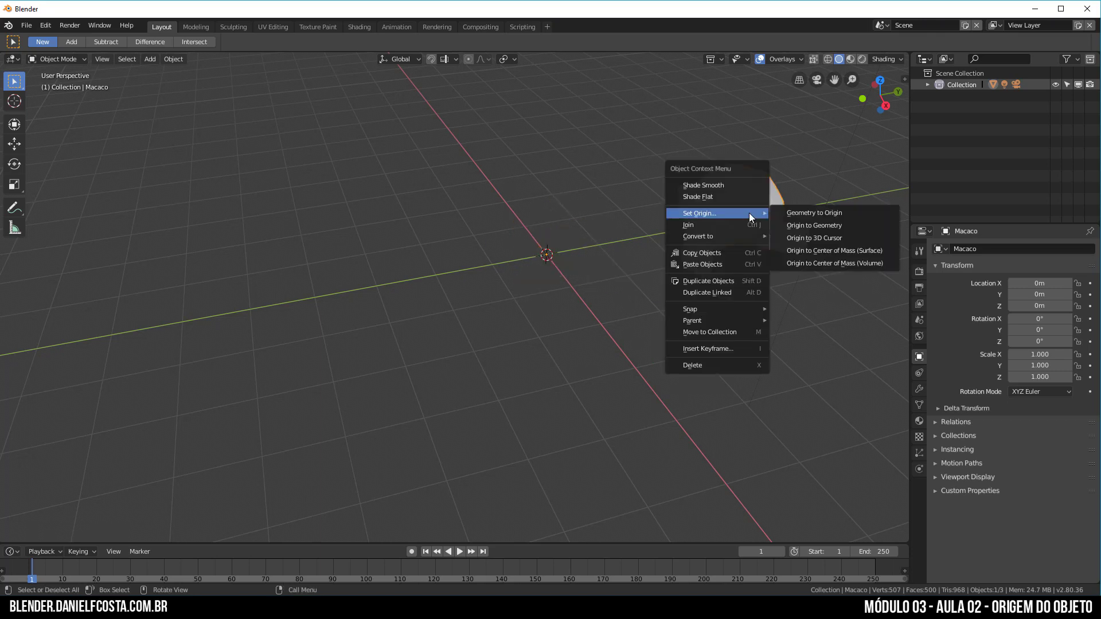
click(853, 226)
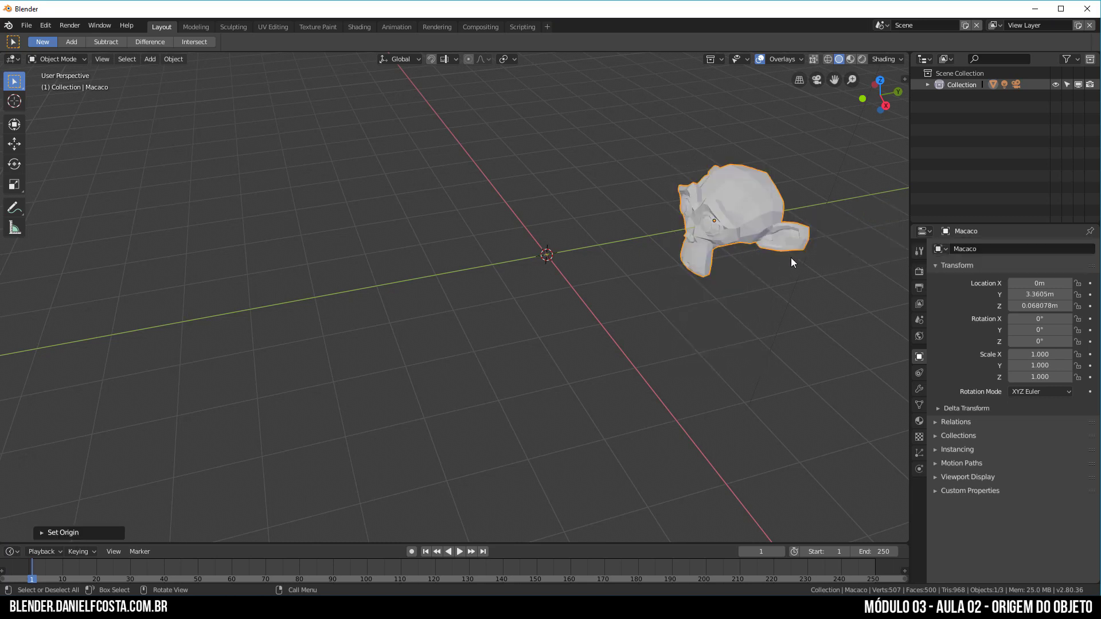
key(ctrl+z)
right_click(753, 218)
mouse_move(745, 223)
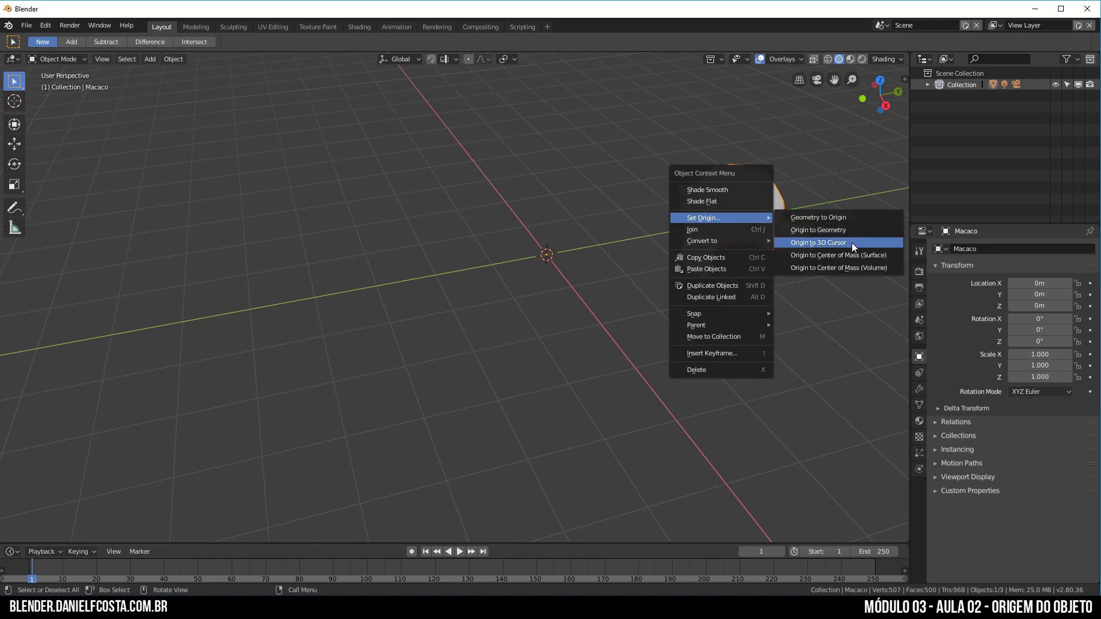
click(577, 135)
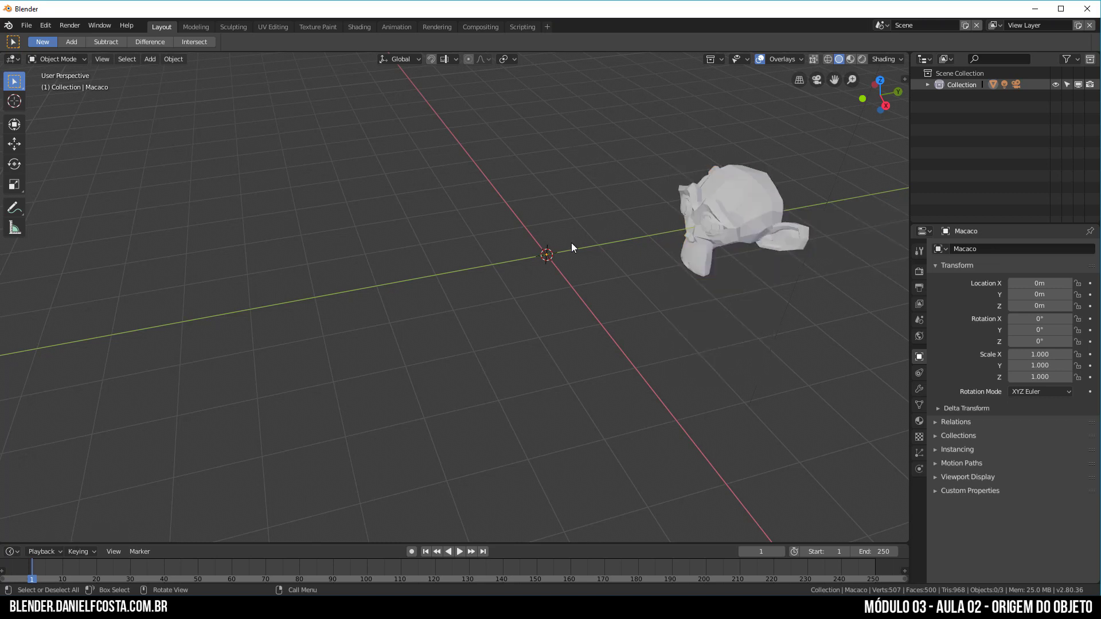
- Place the 3D cursor in empty space at about -1.00, -1.71, 0.62 m, and return to the selection tool
click(15, 101)
click(435, 211)
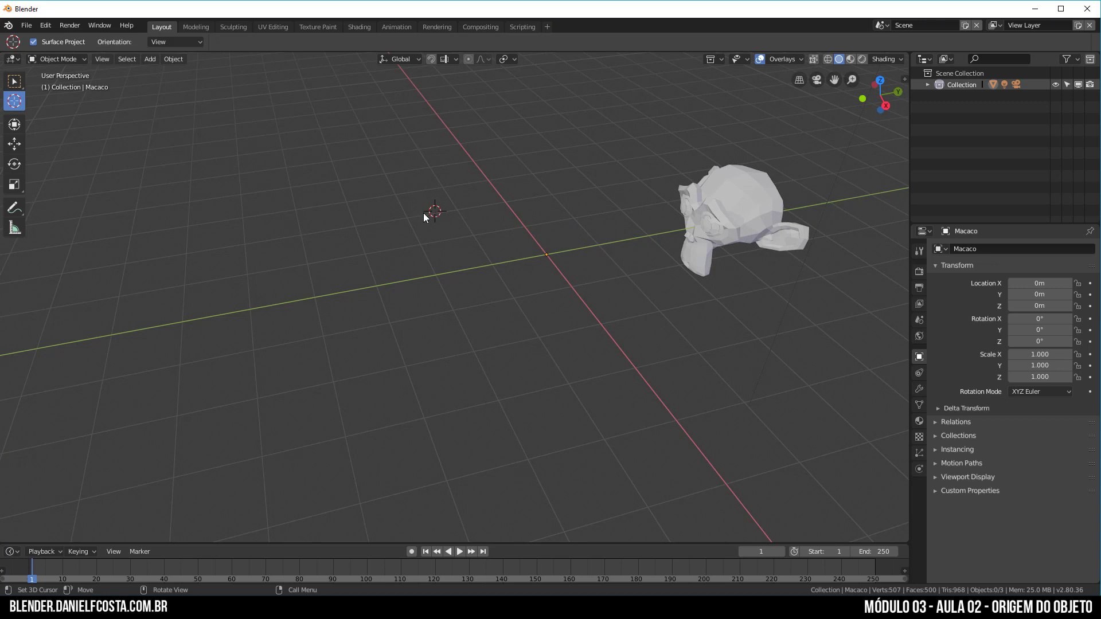
click(14, 81)
- Select Macaco and set its origin with Origin to 3D Cursor
click(717, 208)
right_click(717, 208)
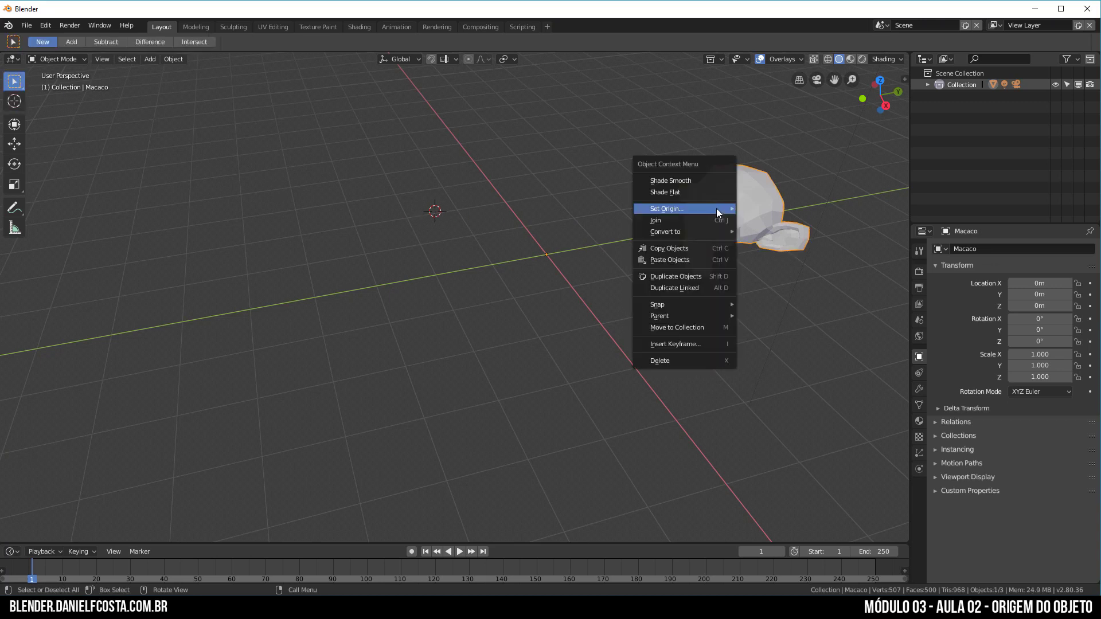
mouse_move(717, 208)
click(764, 227)
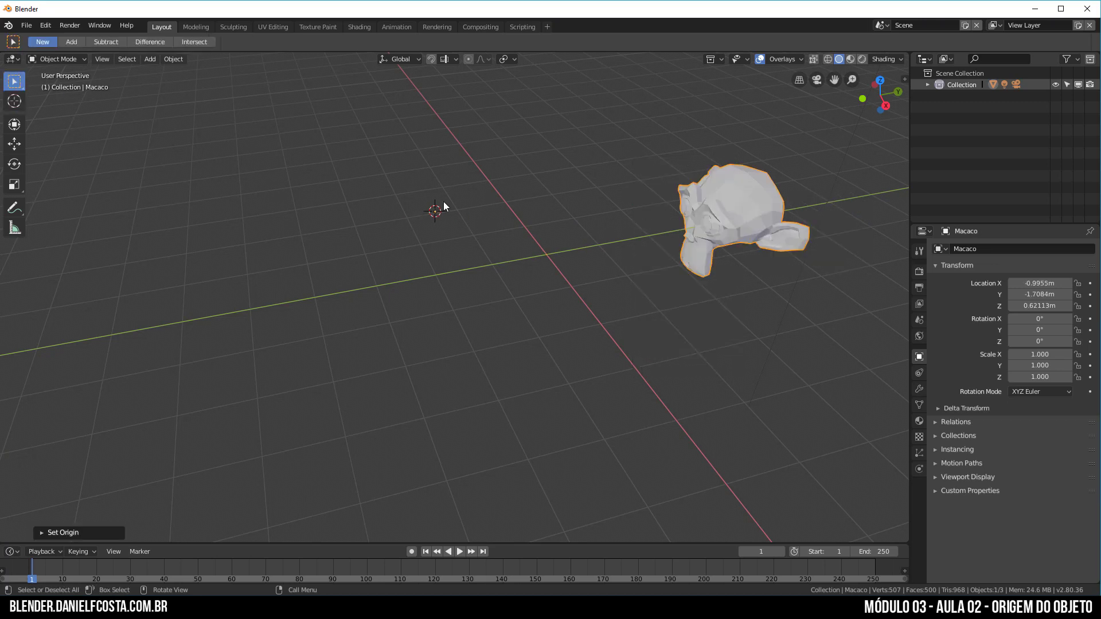
- Set Macaco's origin with Origin to Center of Mass (Surface)
right_click(659, 208)
mouse_move(732, 208)
right_click(728, 218)
mouse_move(730, 220)
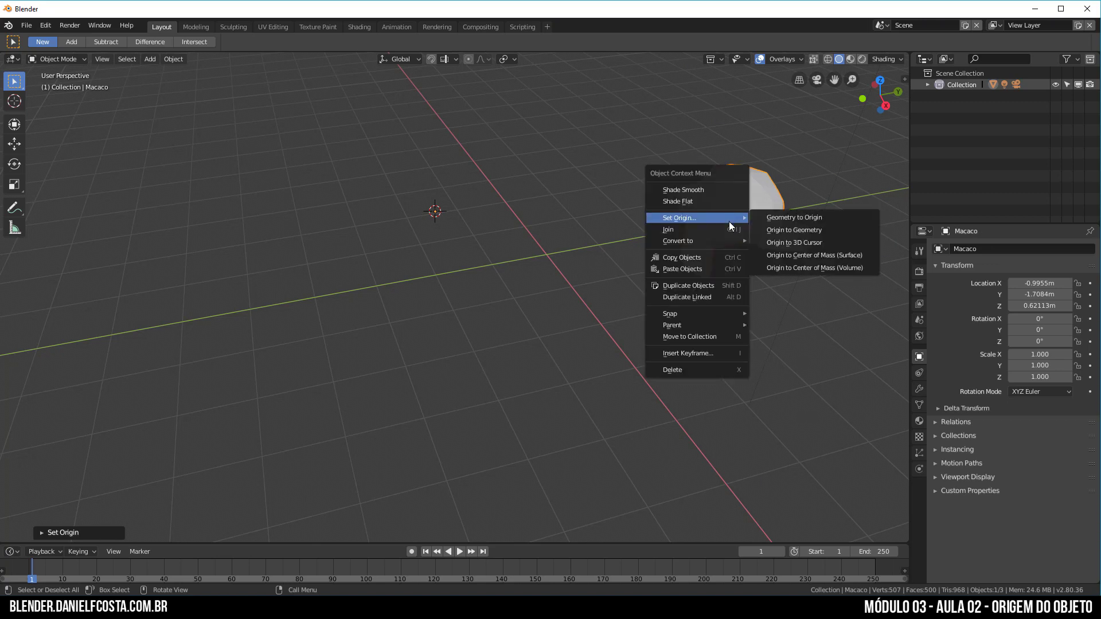
click(820, 256)
- Set Macaco's origin with Origin to Center of Mass (Volume)
right_click(760, 217)
mouse_move(740, 218)
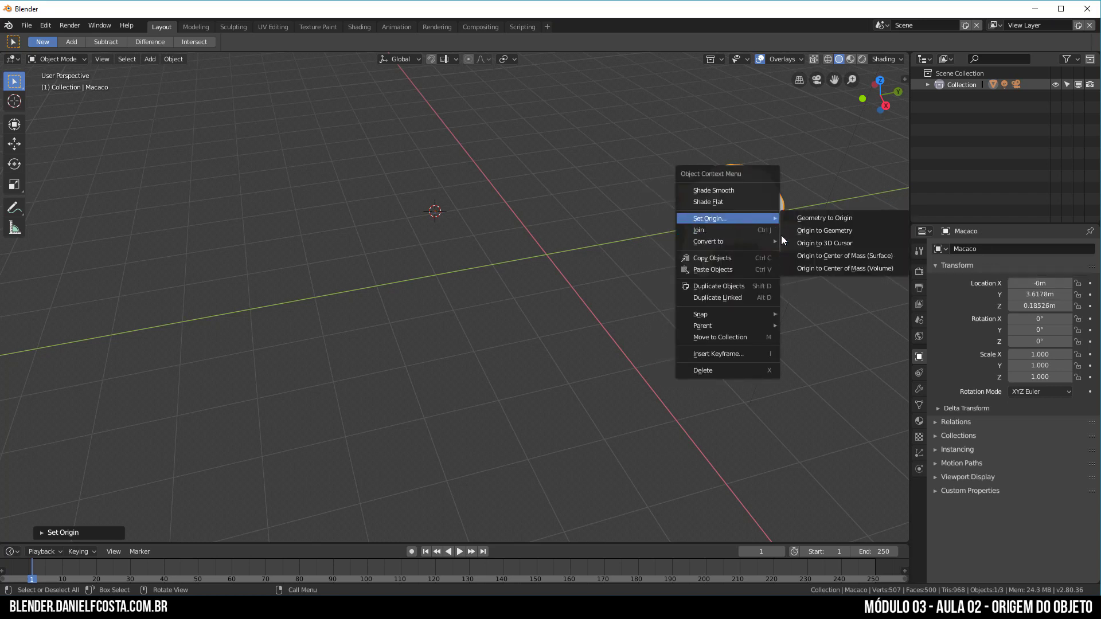
click(879, 270)
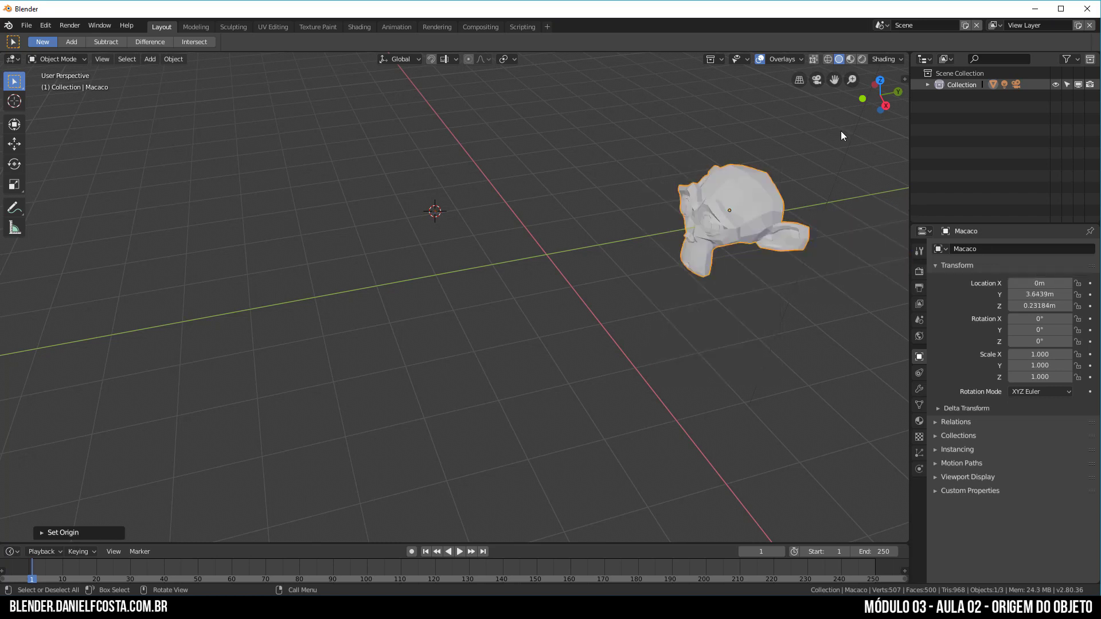
- Enter Edit Mode on Macaco and switch the viewport to orthographic projection
key(Tab)
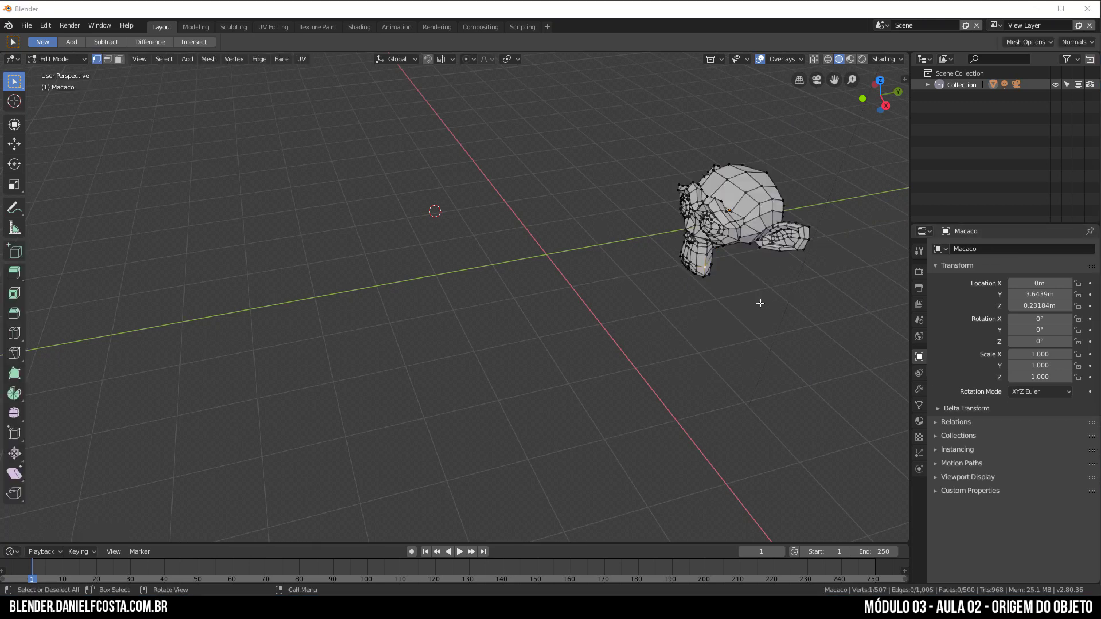
scroll(737, 279, up, 3)
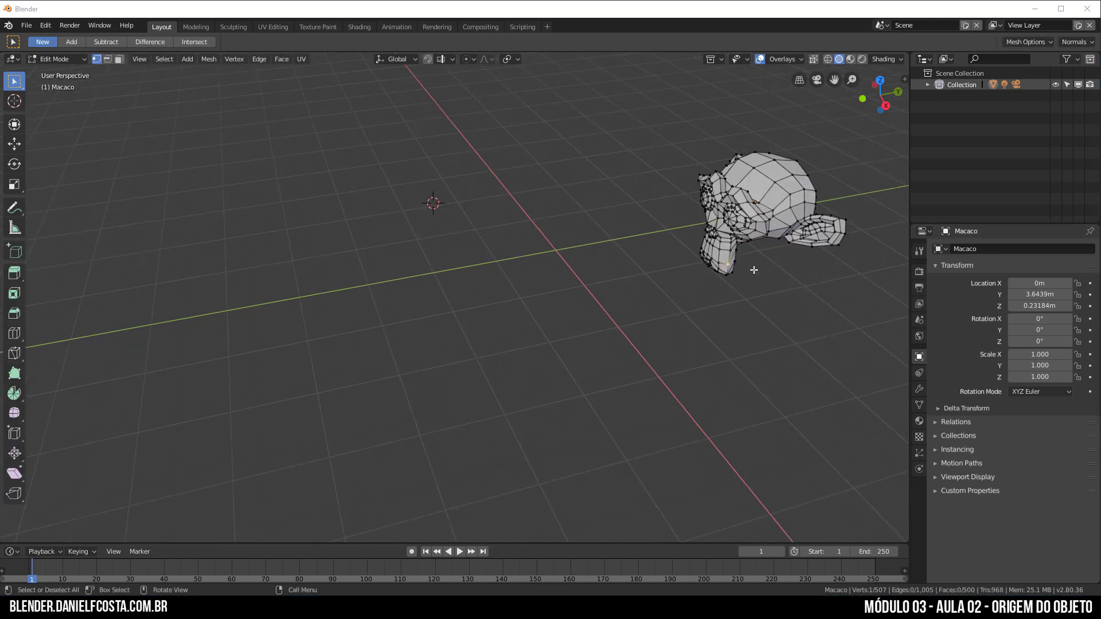
middle_drag(780, 268, 408, 267)
key(KP_5)
scroll(629, 305, down, 10)
scroll(616, 426, down, 5)
shift+middle_drag(580, 462, 582, 371)
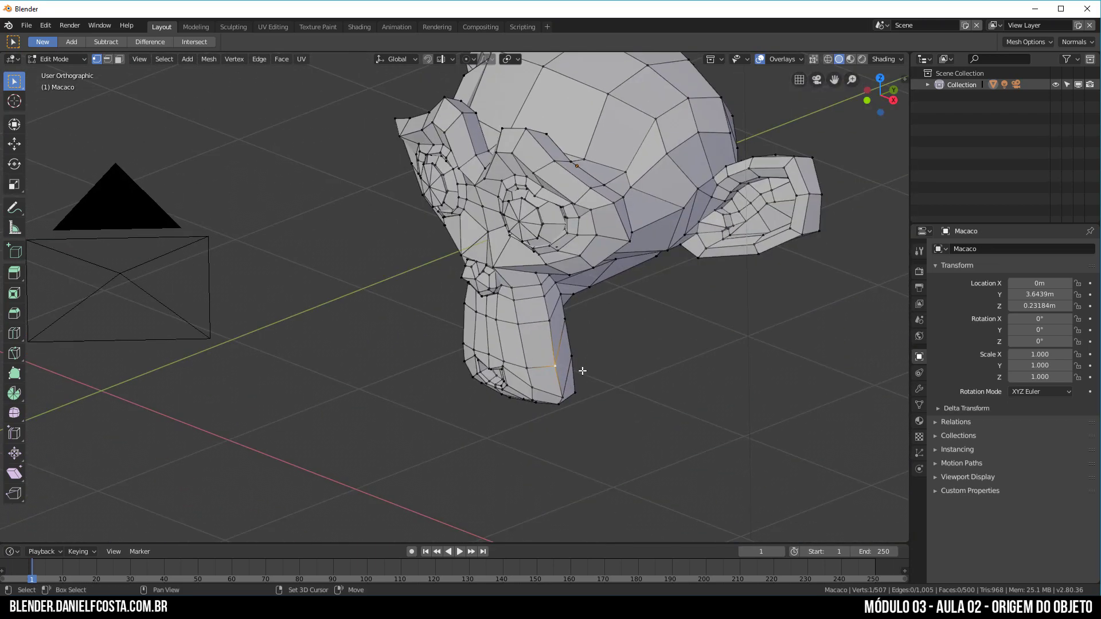
middle_drag(527, 395, 568, 396)
shift+middle_drag(364, 378, 792, 433)
scroll(516, 430, up, 2)
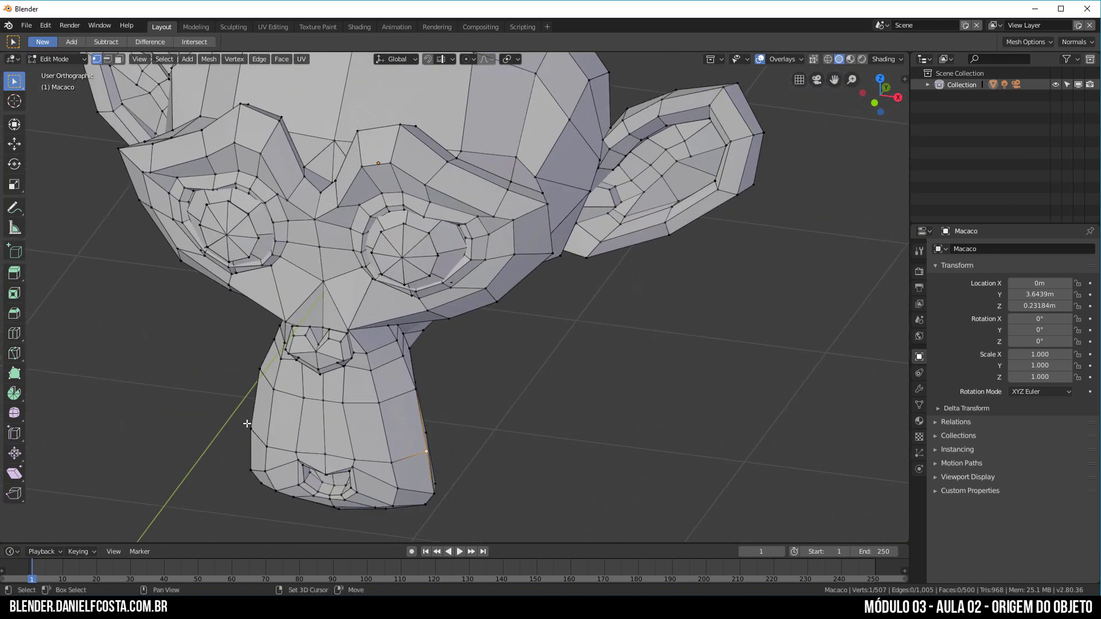
- Select the two opposite side vertices of Macaco's jaw and snap the 3D cursor between them with Cursor to Selected
shift+right_click(249, 422)
key(shift+s)
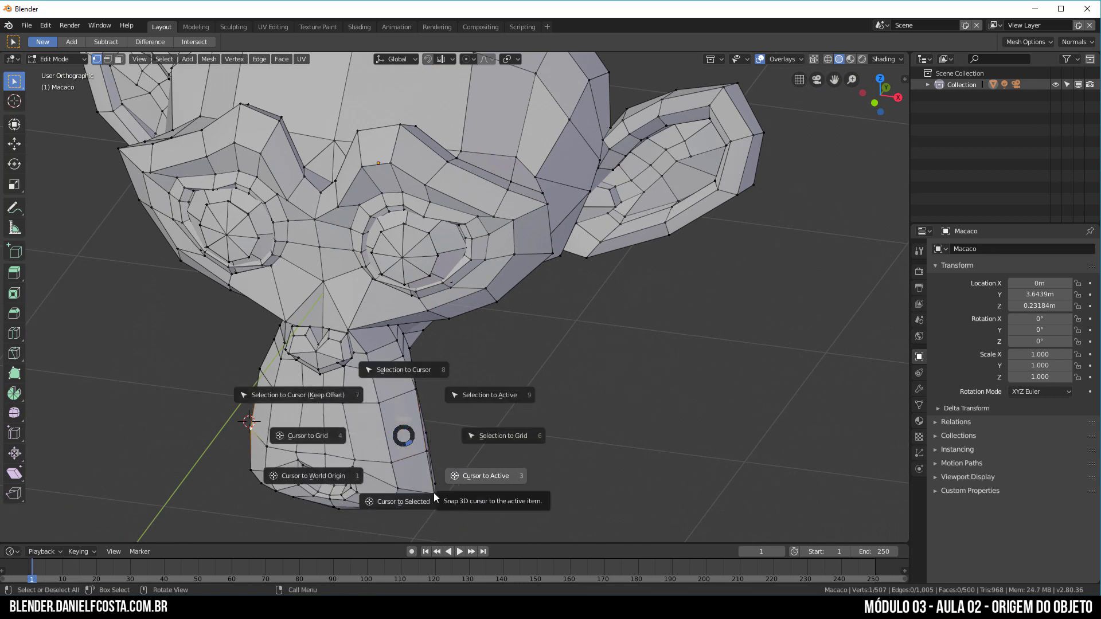
key(Escape)
shift+click(426, 451)
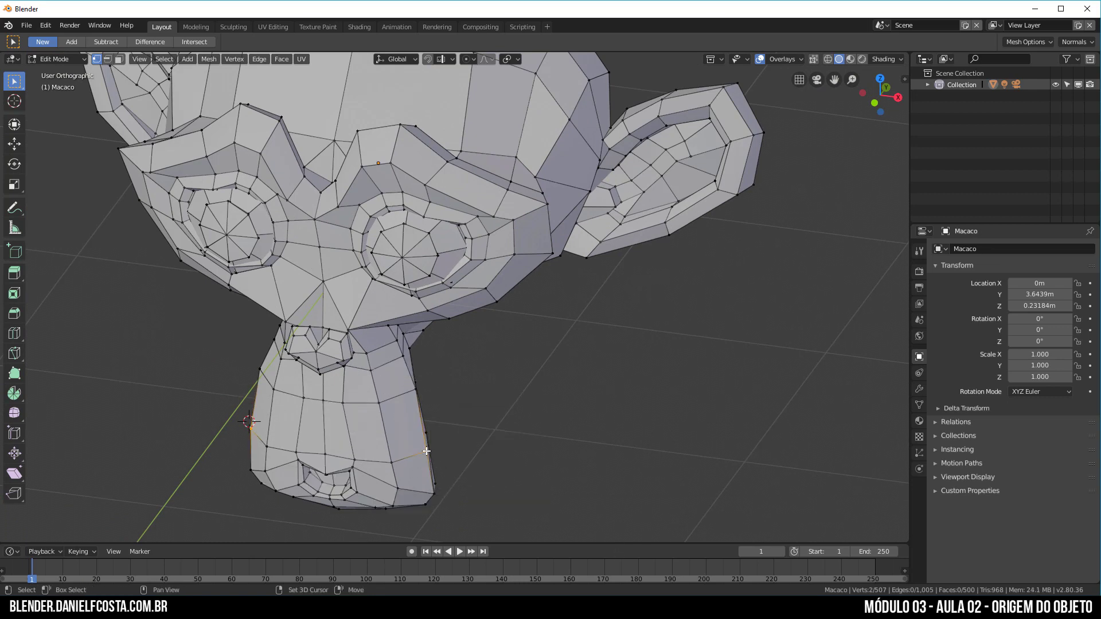
key(shift+s)
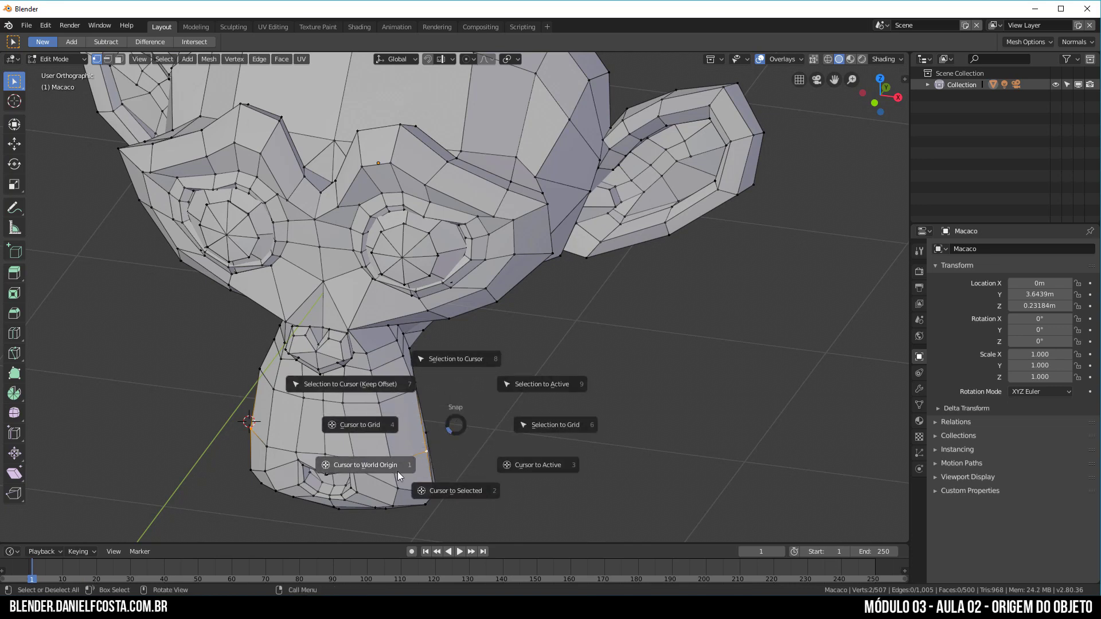
click(453, 490)
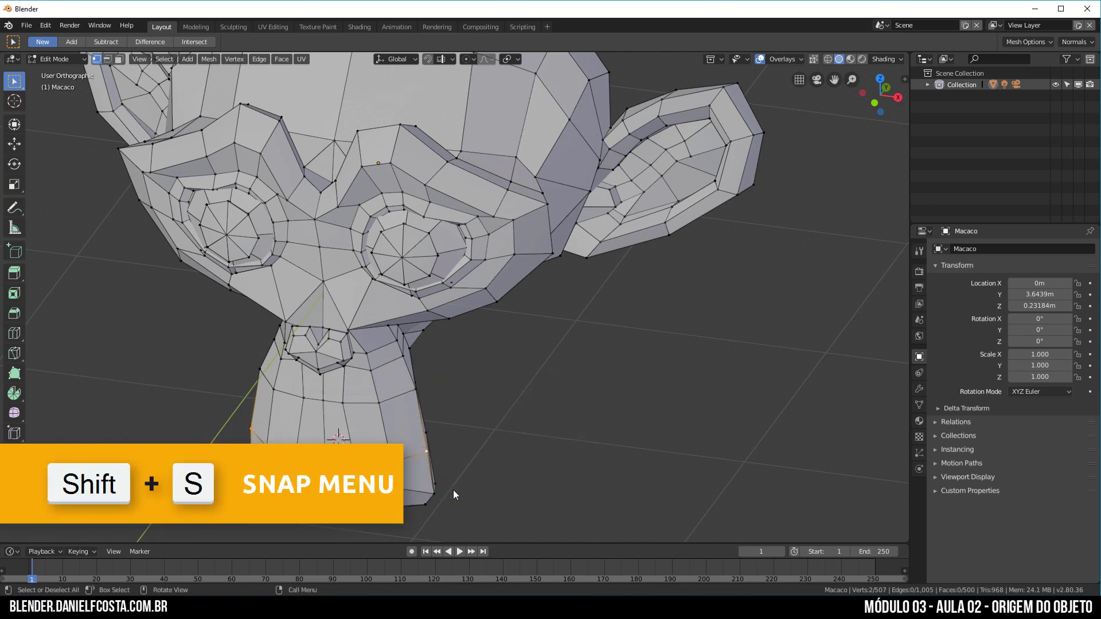
- Return to Object Mode and move Macaco's origin to the 3D cursor inside the mouth area
scroll(441, 424, down, 5)
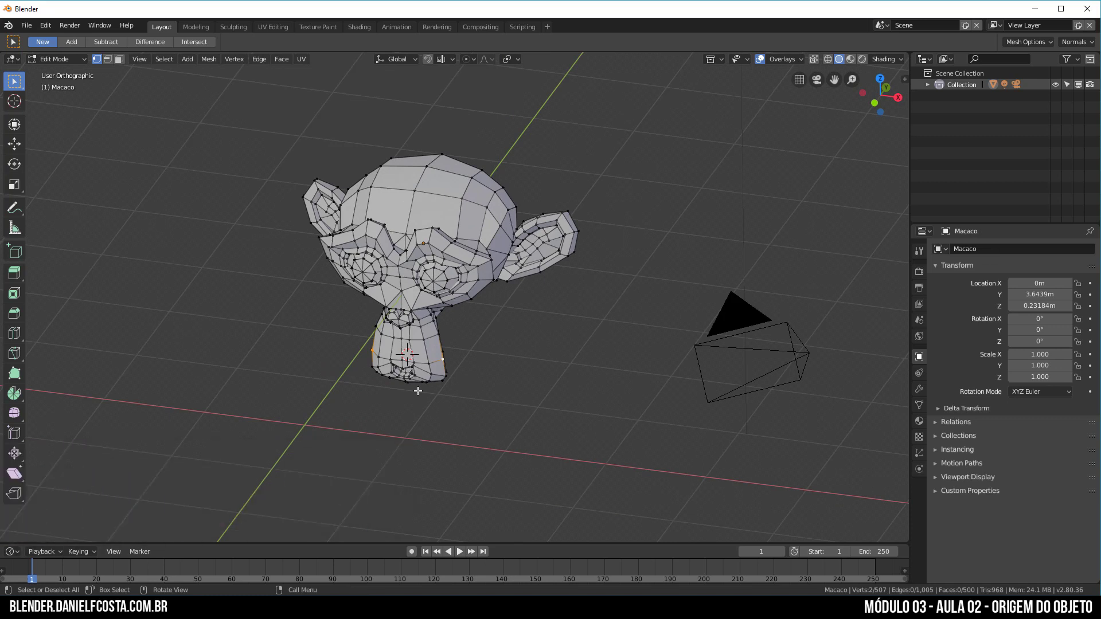
key(Tab)
right_click(413, 273)
mouse_move(413, 273)
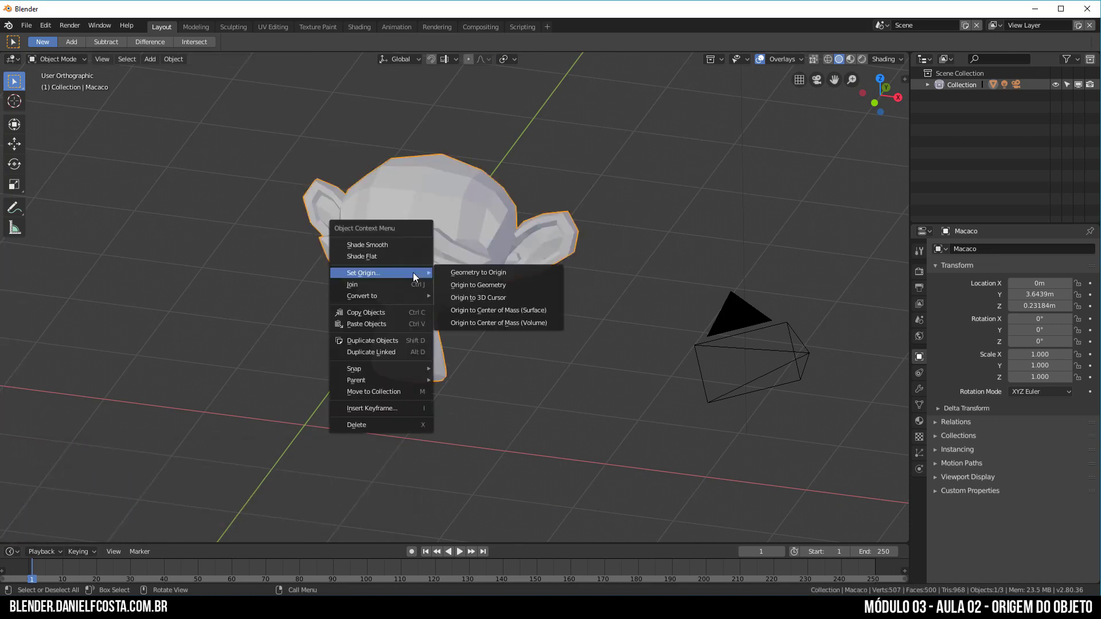
click(496, 297)
- In Edit Mode, select two opposite vertices across Macaco's forehead and open the snap options
key(Tab)
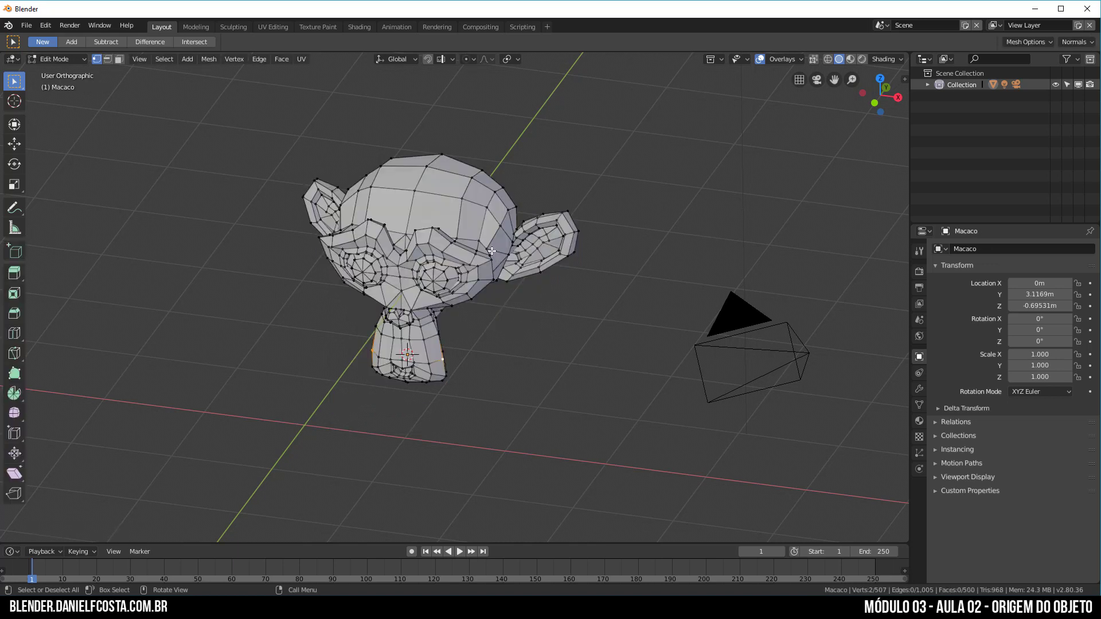
right_click(463, 193)
click(461, 200)
shift+click(372, 188)
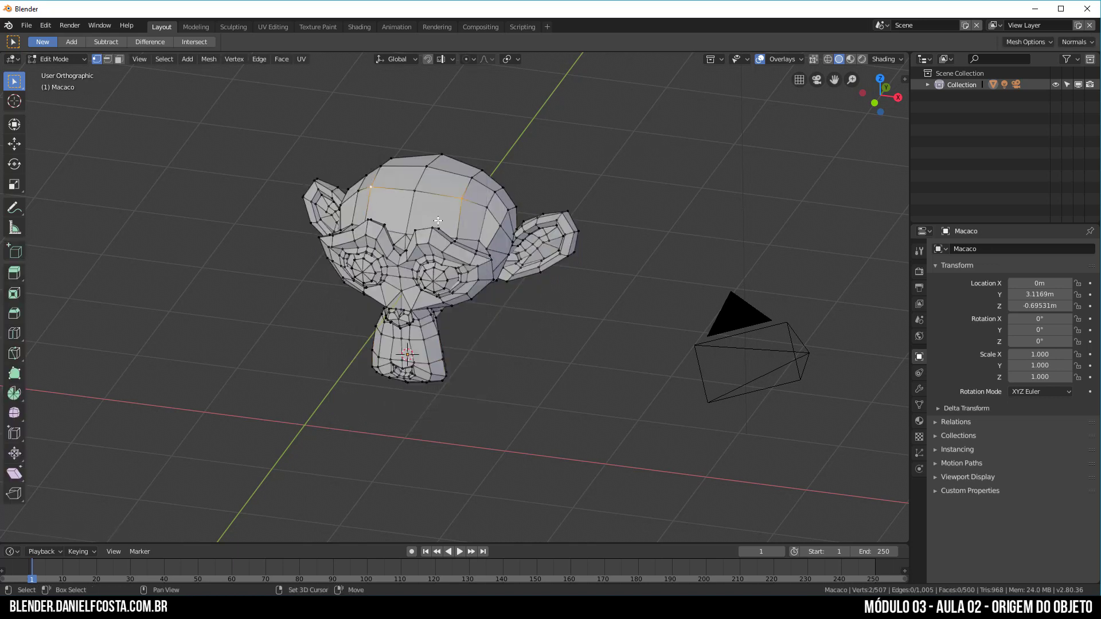
key(shift+s)
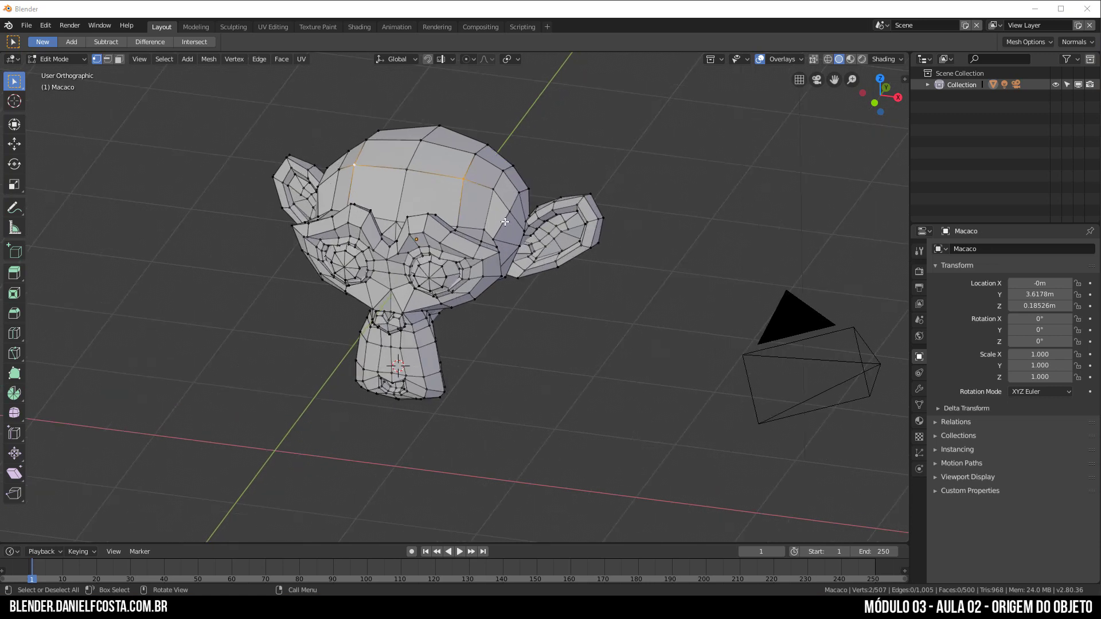
right_click(472, 210)
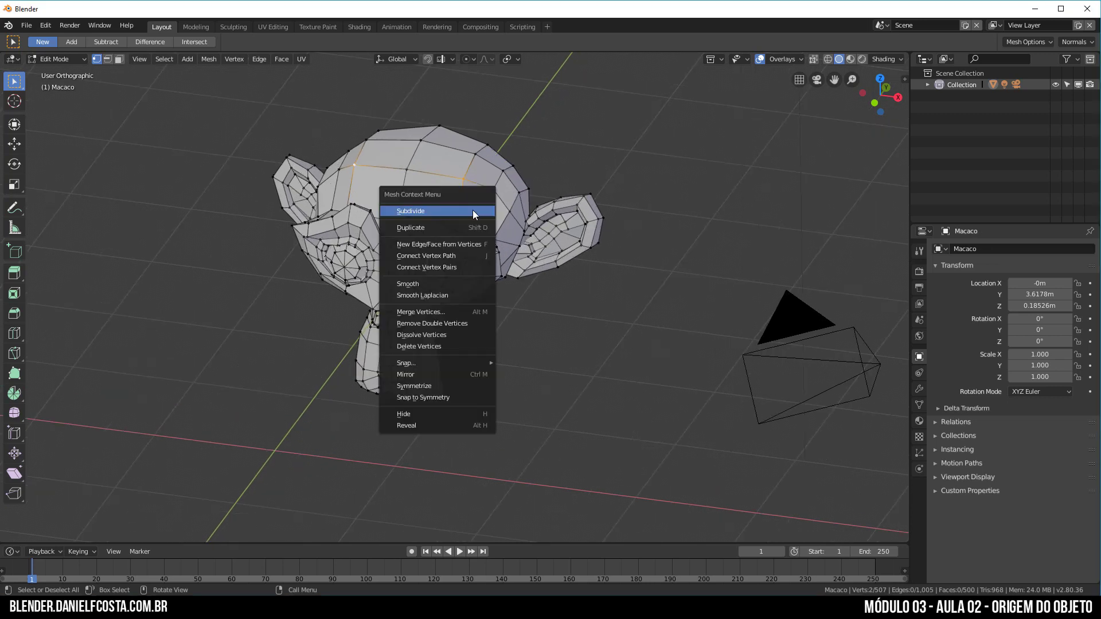
key(Escape)
- In Object Mode, add a Cube mesh at the 3D cursor and move it about 2.59 m along global X
key(Tab)
key(shift+a)
mouse_move(556, 250)
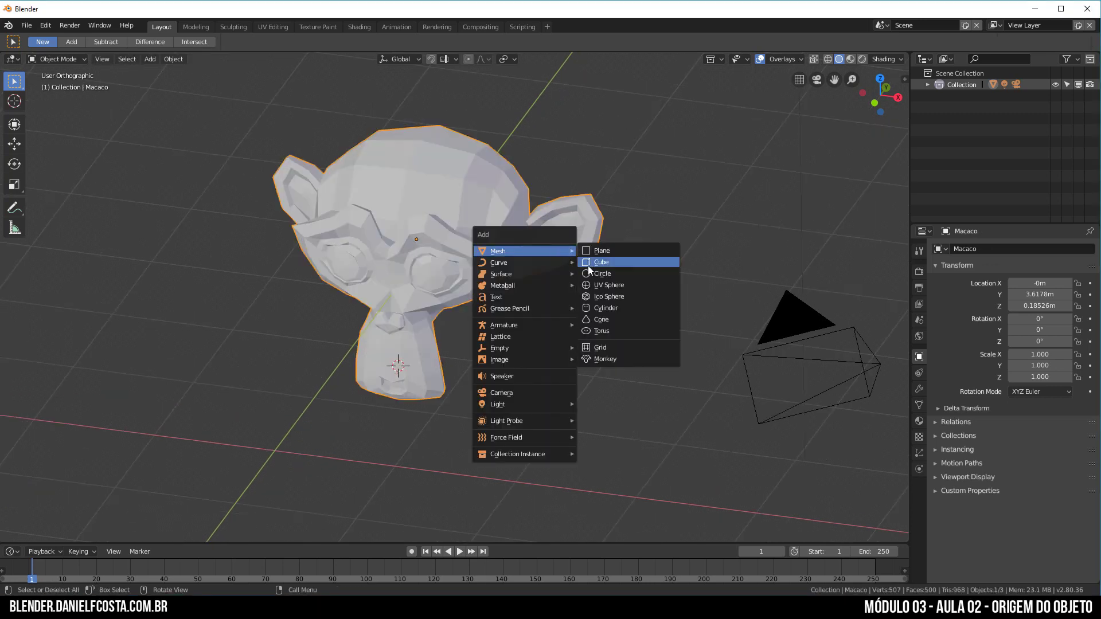
click(598, 262)
key(g)
key(x)
click(843, 389)
scroll(700, 297, down, 5)
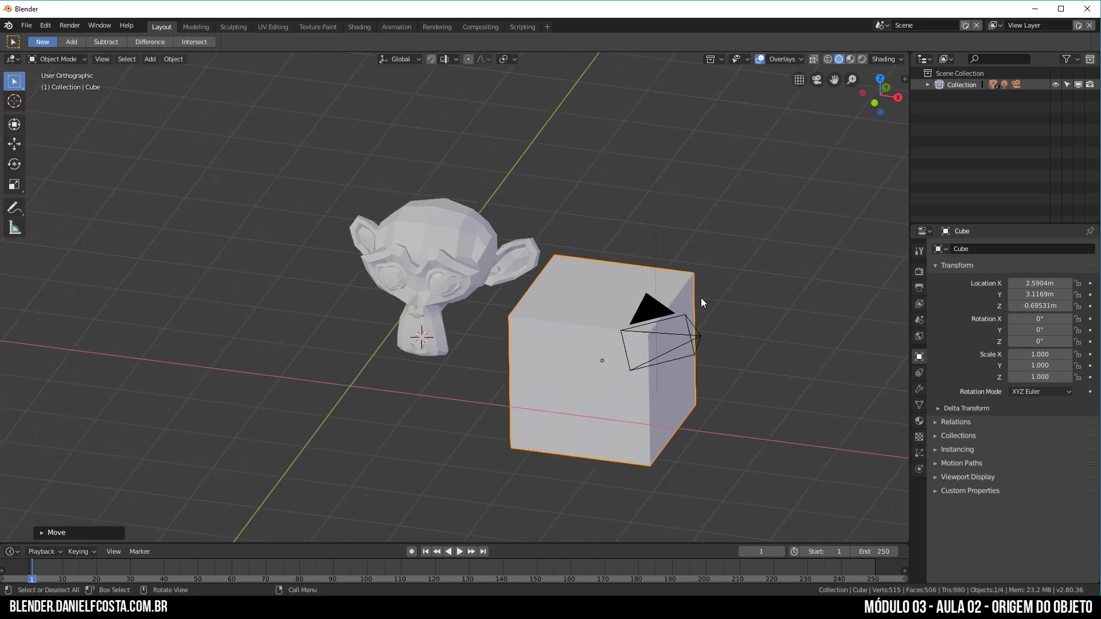
- Apply Origin to Geometry to the cube
right_click(565, 285)
mouse_move(532, 284)
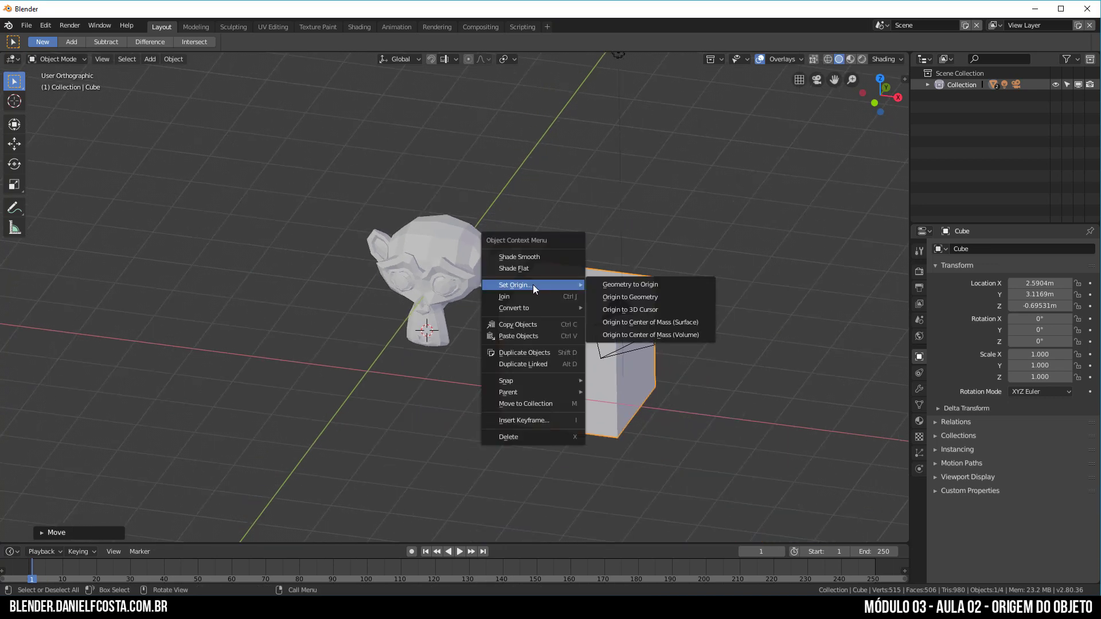
click(644, 298)
- Select Macaco, move its entire mesh up and away from its origin in Edit Mode, and return to Object Mode
click(459, 235)
scroll(474, 321, up, 4)
key(Tab)
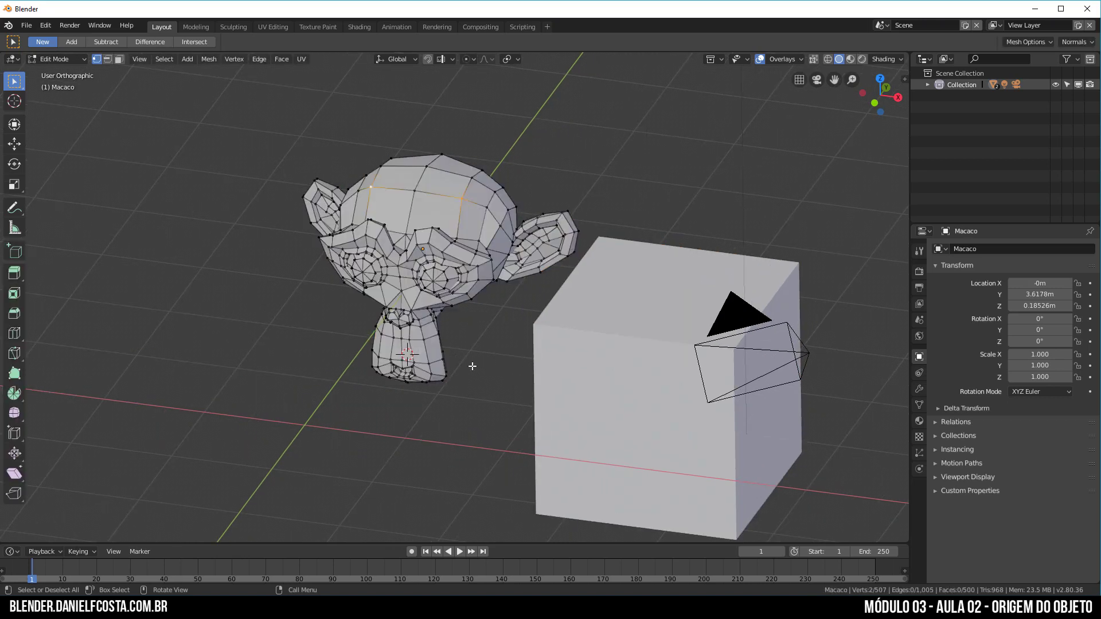
key(a)
key(a)
key(a)
key(g)
click(570, 237)
key(Tab)
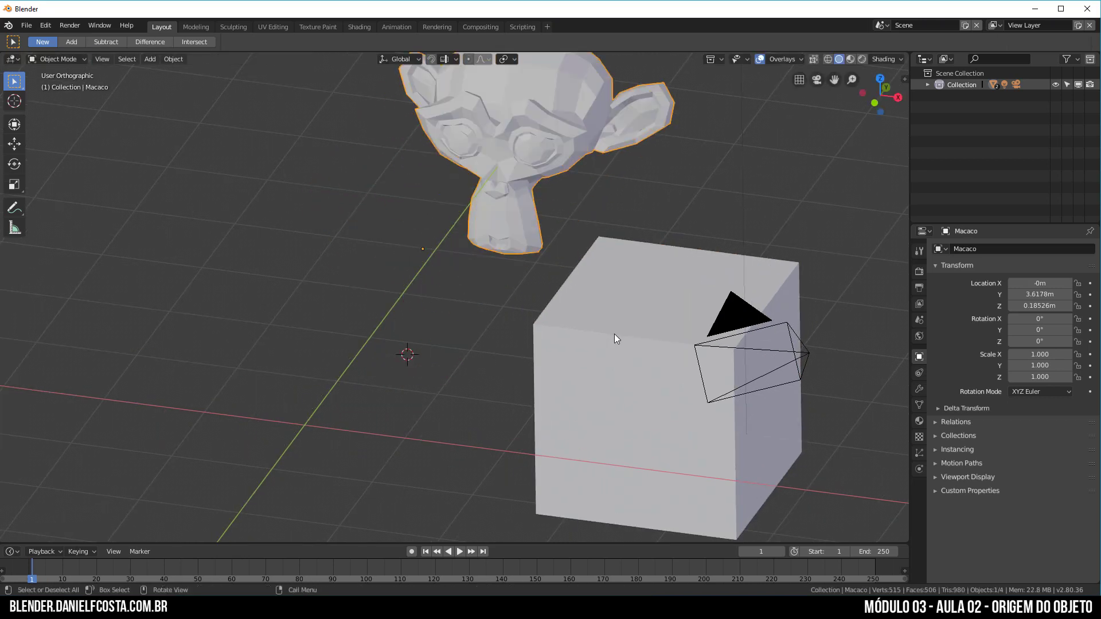
- Select the cube, move its whole mesh away from its origin in Edit Mode, and return to Object Mode
click(615, 334)
key(Tab)
key(g)
click(772, 260)
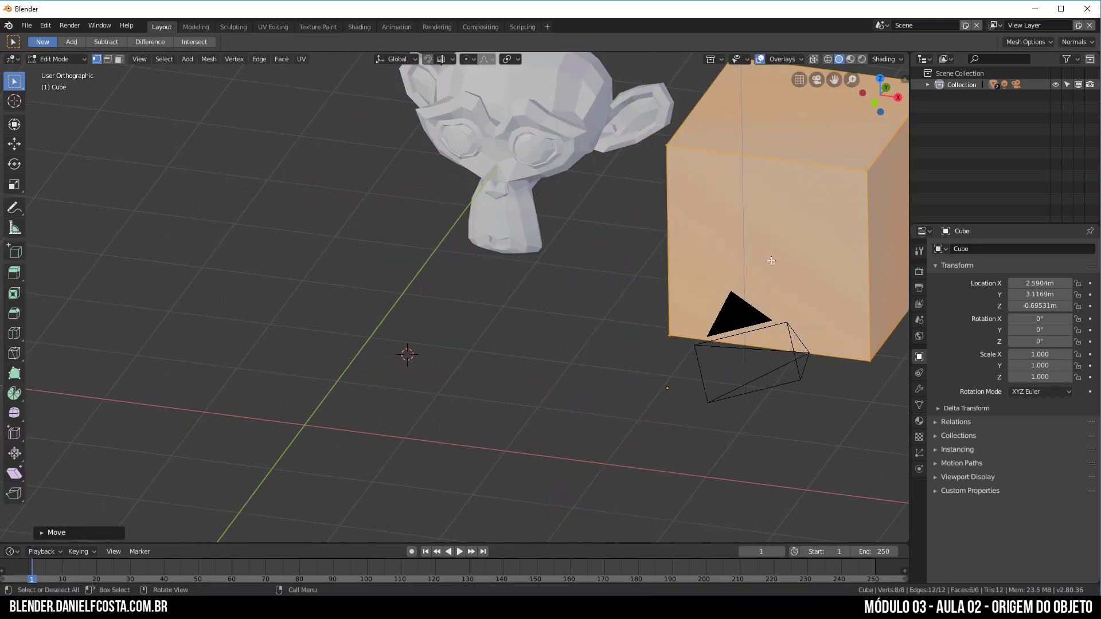
key(Tab)
- Add Macaco to the cube selection and move both meshes back to their own origins with Geometry to Origin
shift+click(518, 136)
right_click(514, 163)
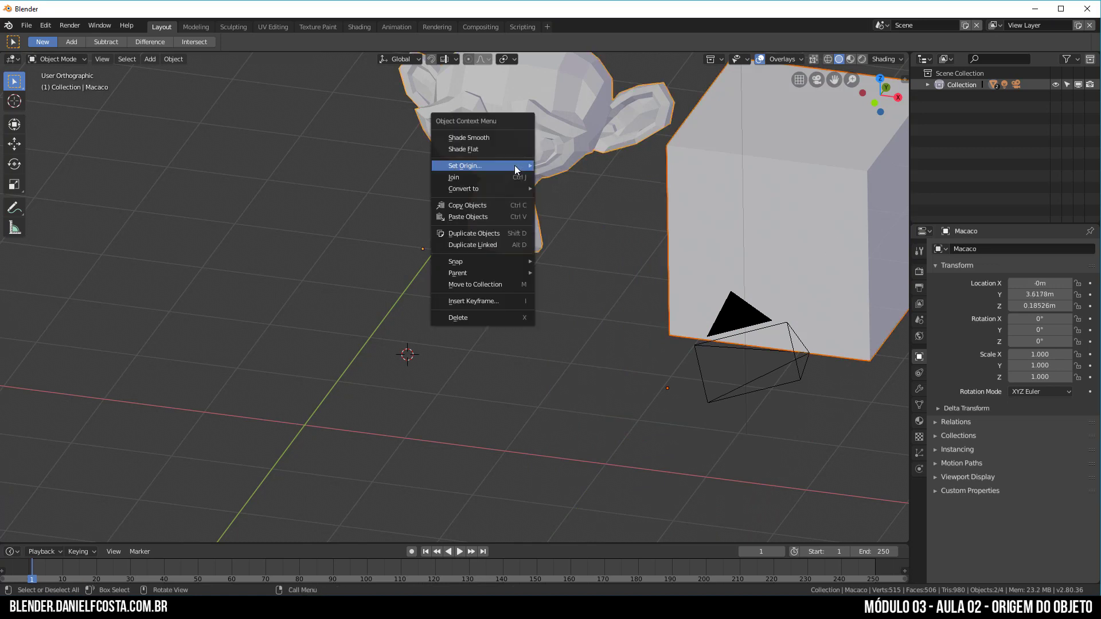
mouse_move(514, 165)
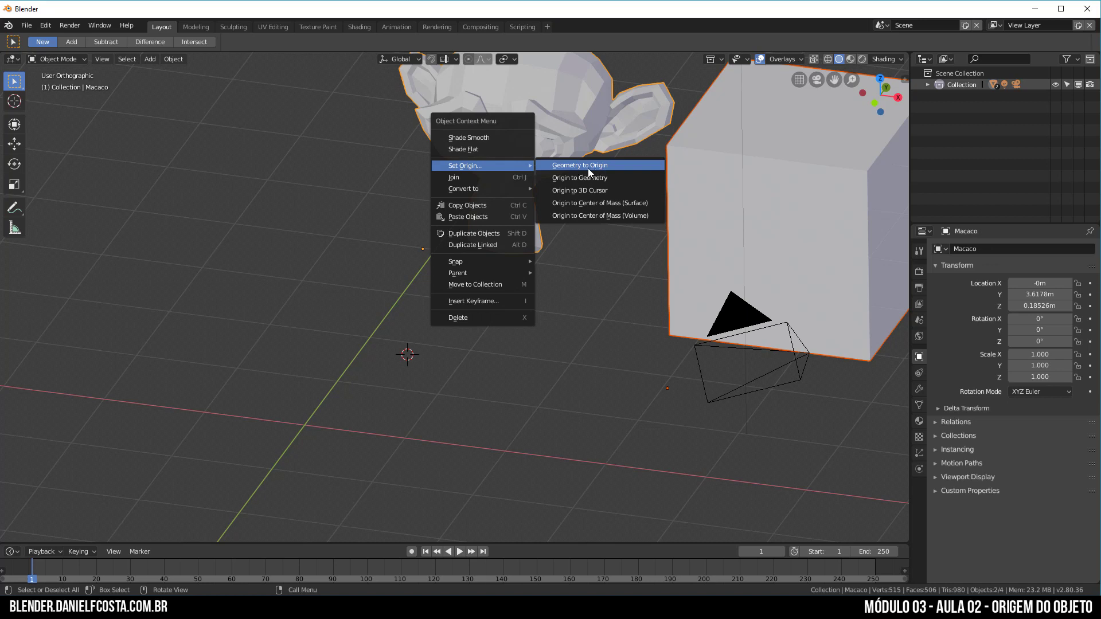
click(604, 166)
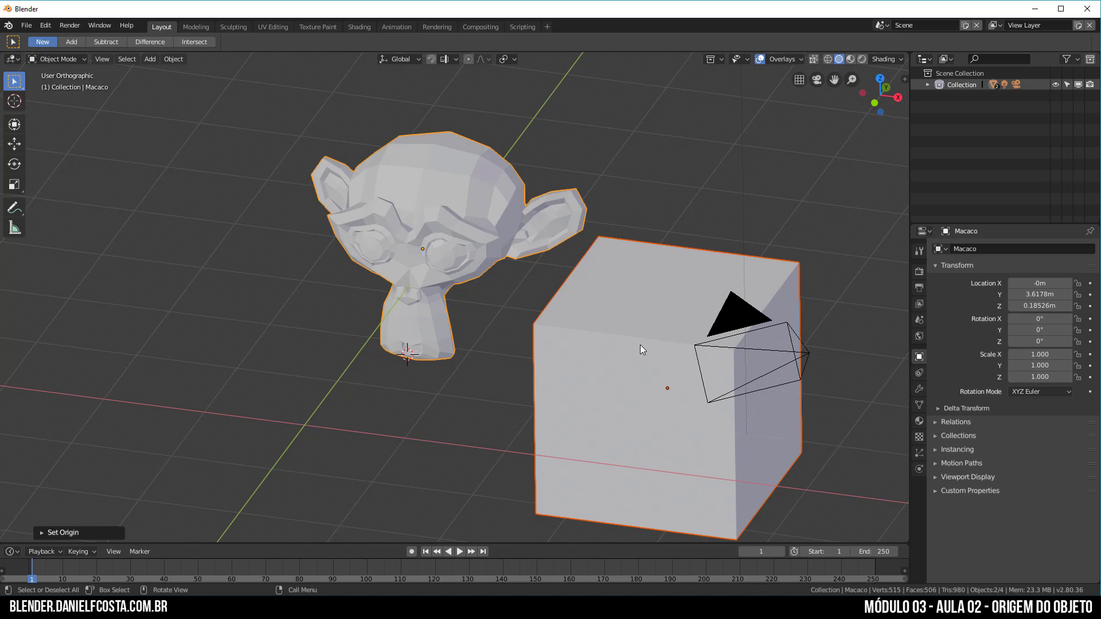
- Select the camera and try rotating it freely, and select the light object
scroll(790, 367, down, 2)
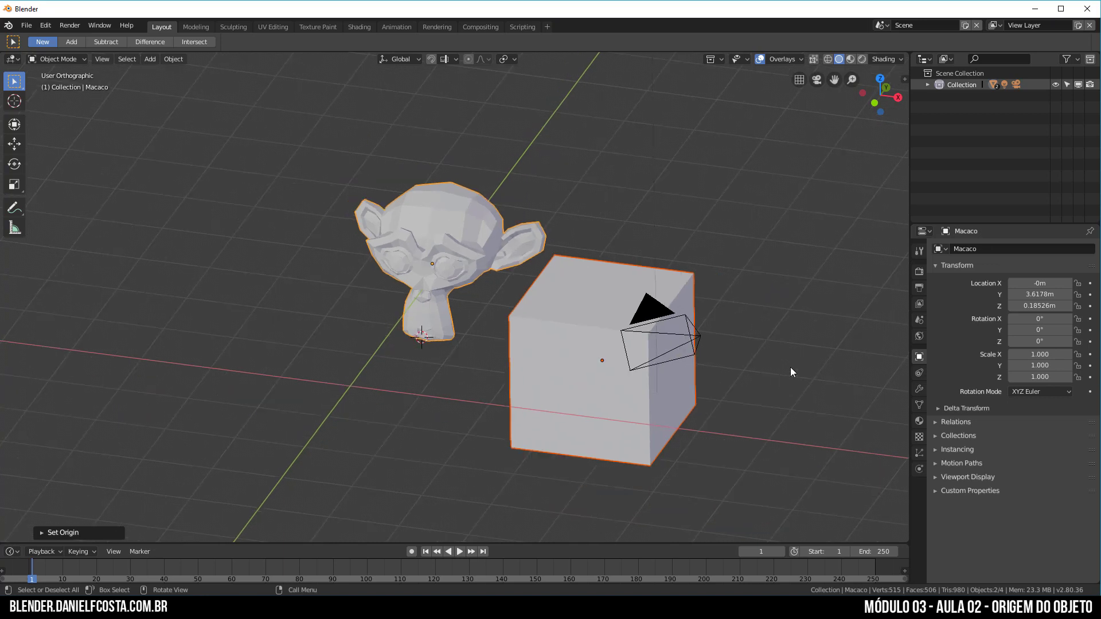
click(704, 338)
scroll(712, 356, down, 3)
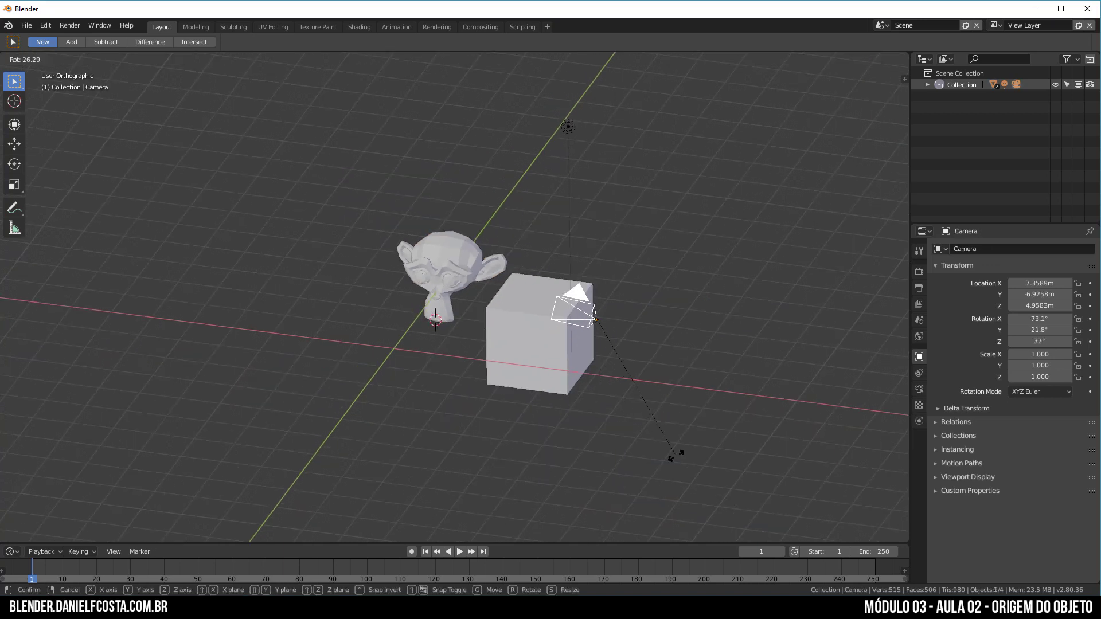
click(561, 136)
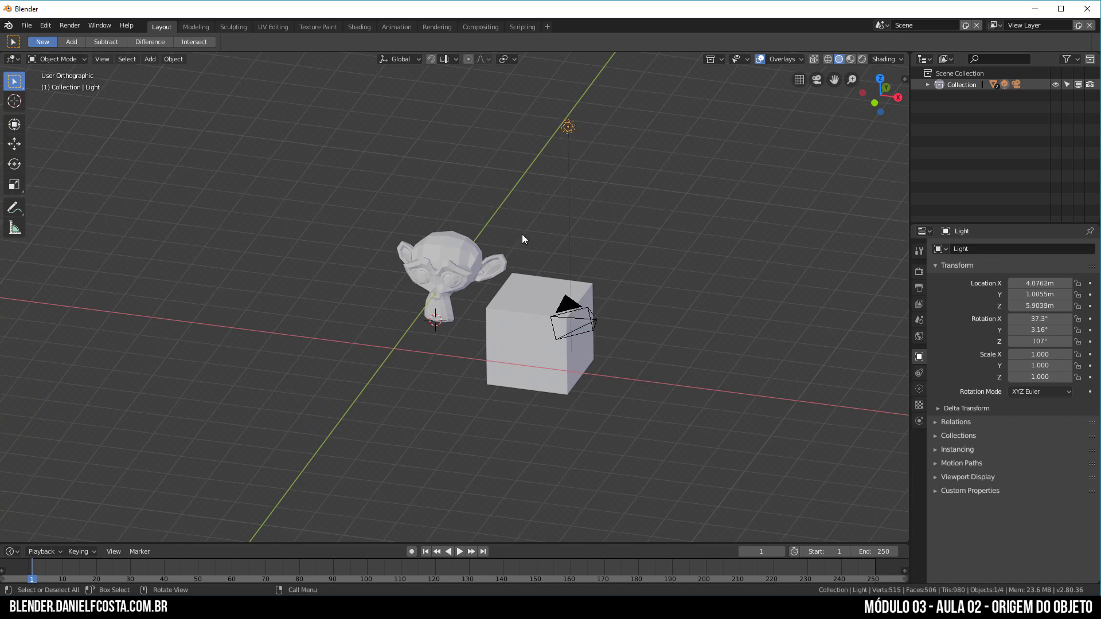